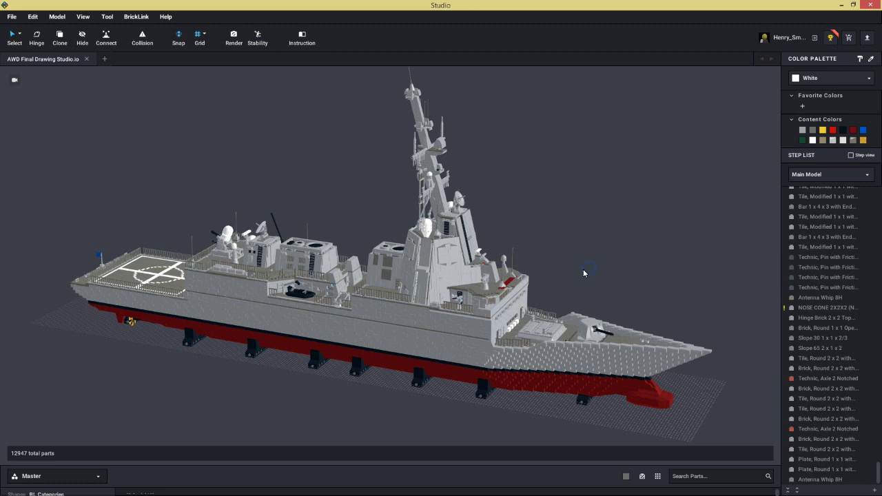
- Orbit the destroyer model in Studio to inspect it from several sides
{"action": "mouse_move", "coordinate": [600, 263]}
{"action": "right_mouse_down"}
{"action": "mouse_move", "coordinate": [394, 267]}
{"action": "mouse_move", "coordinate": [486, 333]}
{"action": "right_mouse_up"}
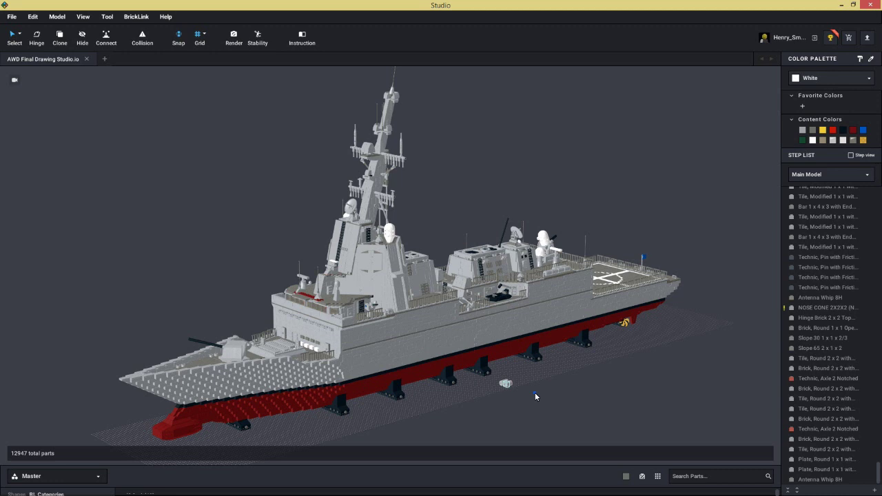
{"action": "mouse_move", "coordinate": [535, 392]}
{"action": "right_mouse_down"}
{"action": "mouse_move", "coordinate": [586, 398]}
{"action": "mouse_move", "coordinate": [537, 386]}
{"action": "mouse_move", "coordinate": [363, 394]}
{"action": "right_mouse_up"}
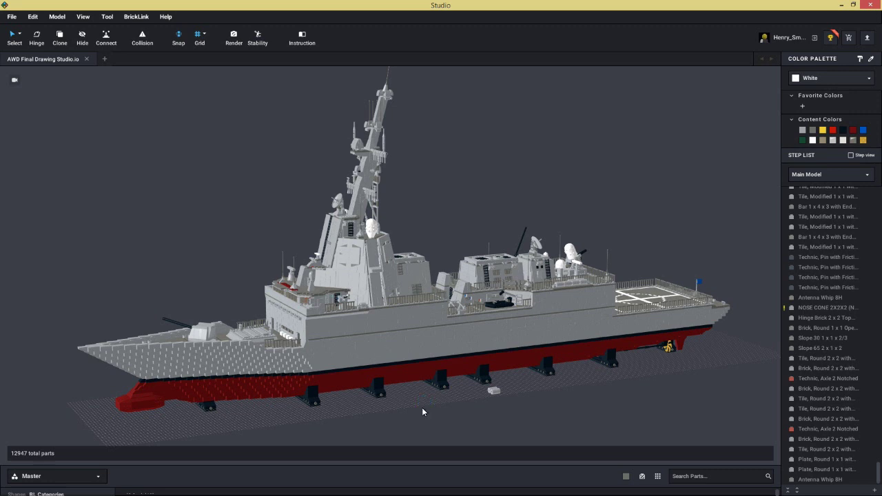
{"action": "right_click_drag", "start_coordinate": [421, 407], "coordinate": [426, 407]}
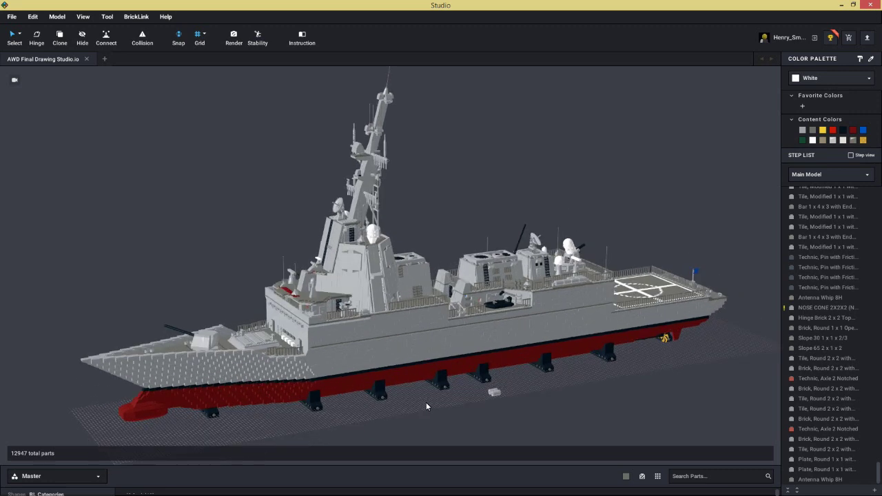
{"action": "mouse_move", "coordinate": [434, 415]}
{"action": "right_mouse_down"}
{"action": "mouse_move", "coordinate": [499, 411]}
{"action": "mouse_move", "coordinate": [483, 417]}
{"action": "right_mouse_up"}
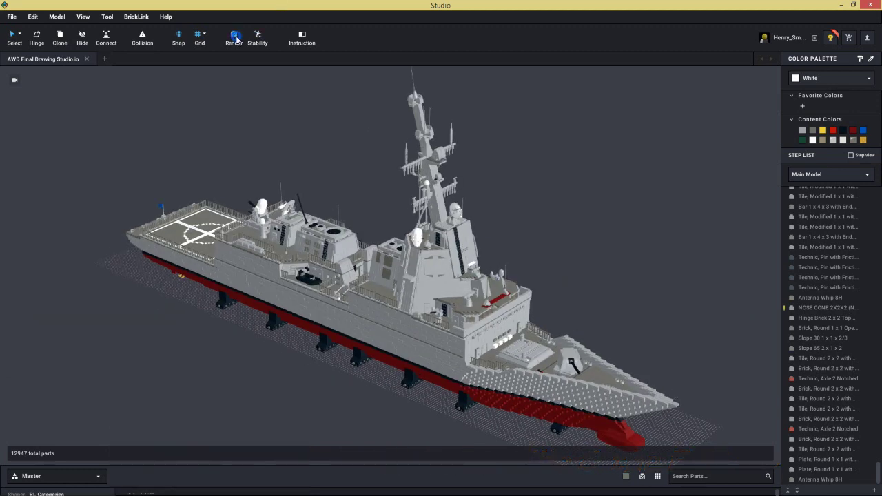
- In the render settings, turn the ship preview side-on and lower, then go to the Blueprint page
{"action": "left_click", "coordinate": [235, 38]}
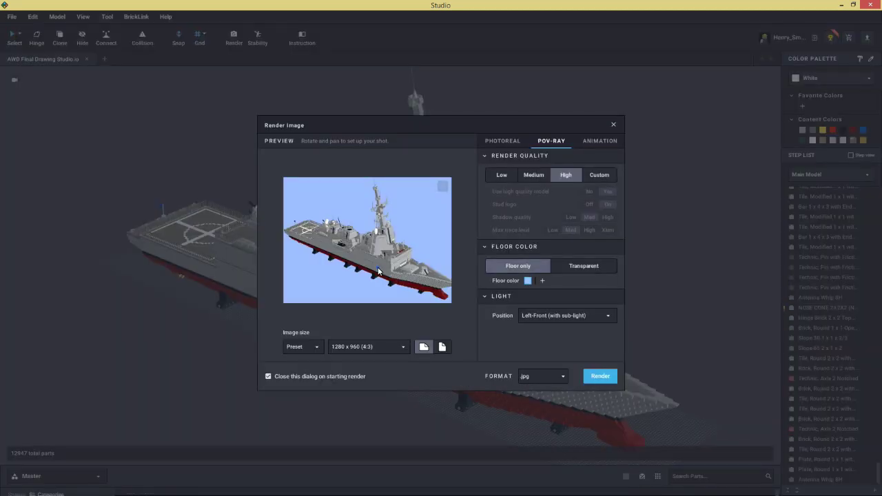
{"action": "left_click", "coordinate": [377, 270]}
{"action": "left_click_drag", "start_coordinate": [377, 270], "coordinate": [366, 254]}
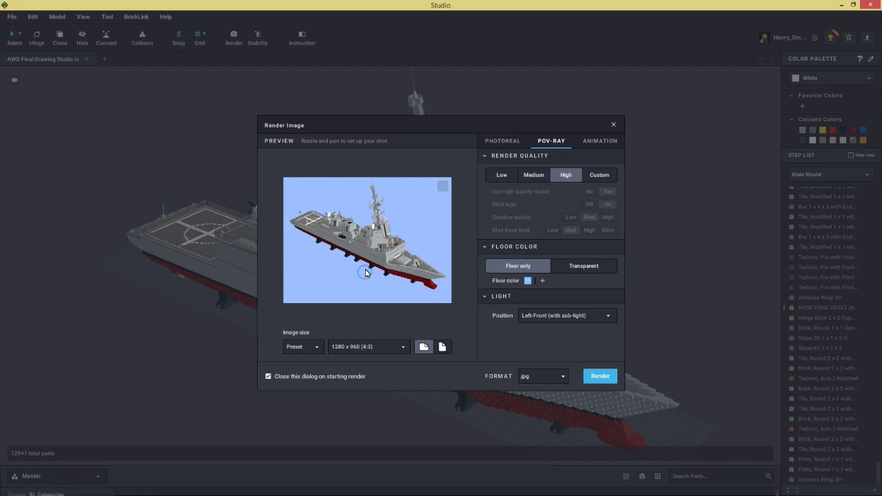
{"action": "left_click_drag", "start_coordinate": [365, 273], "coordinate": [365, 273]}
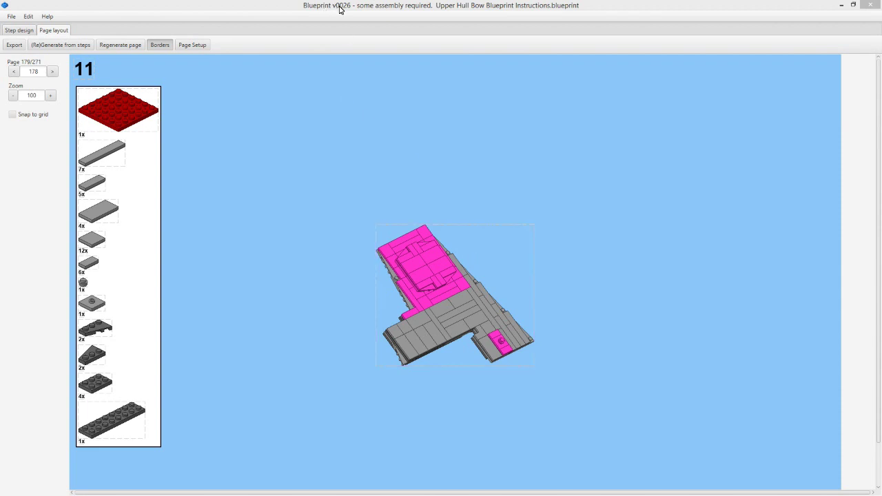
{"action": "left_click", "coordinate": [451, 294]}
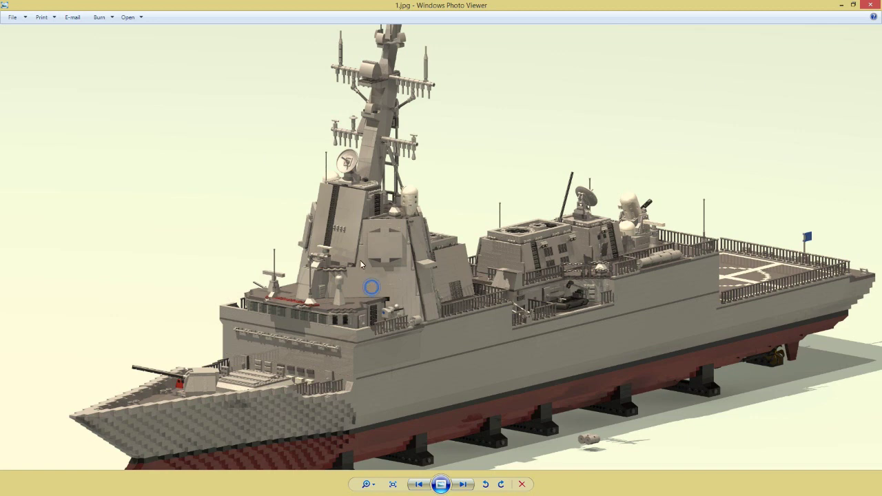
- Return to Blueprint's step design view and select the fourth step with the pink parts
{"action": "left_click", "coordinate": [841, 6]}
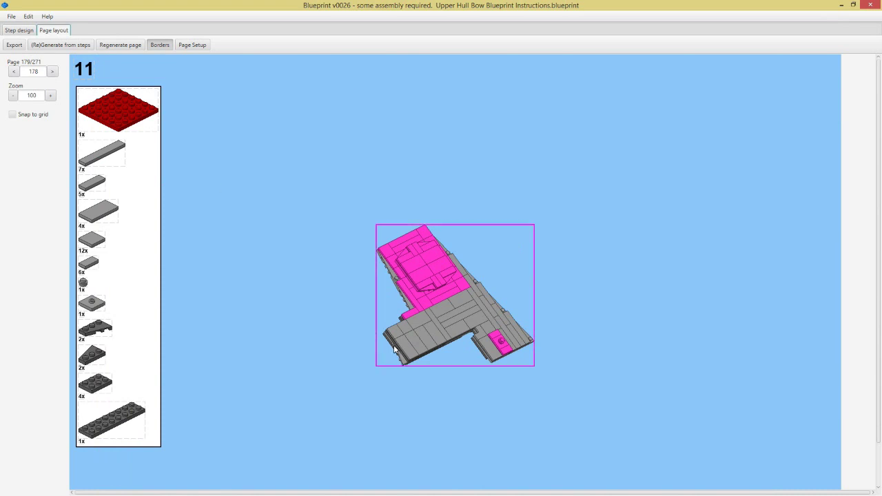
{"action": "left_click", "coordinate": [20, 30]}
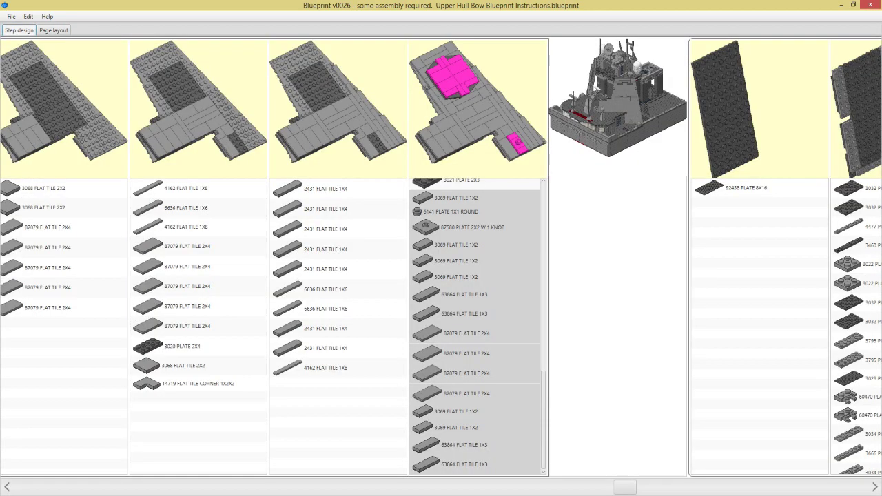
{"action": "left_click", "coordinate": [472, 103]}
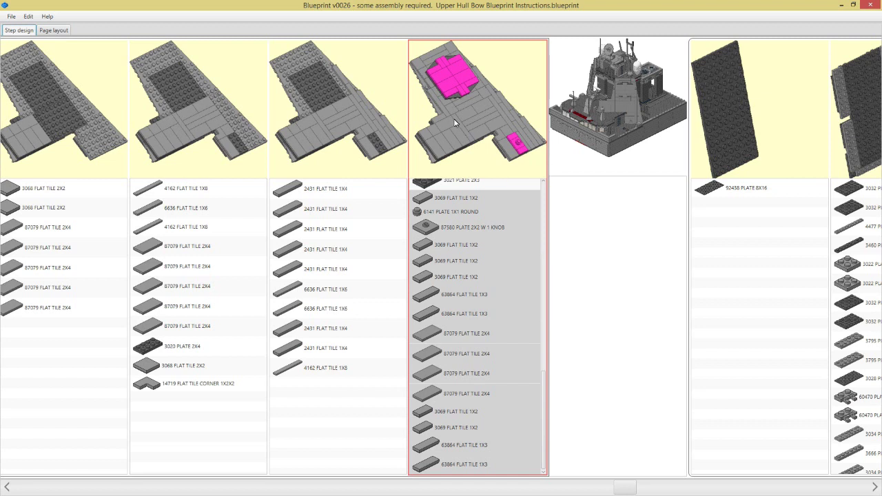
{"action": "left_click", "coordinate": [628, 110]}
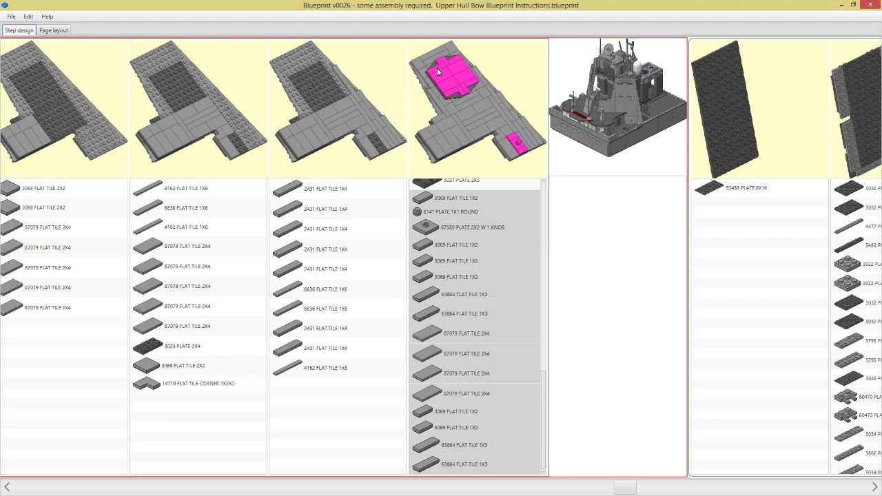
{"action": "left_click", "coordinate": [450, 88]}
- Add a step after step four and move the 63864 1x3 and 3069 flat tiles into it
{"action": "right_click", "coordinate": [451, 88]}
{"action": "left_click", "coordinate": [457, 92]}
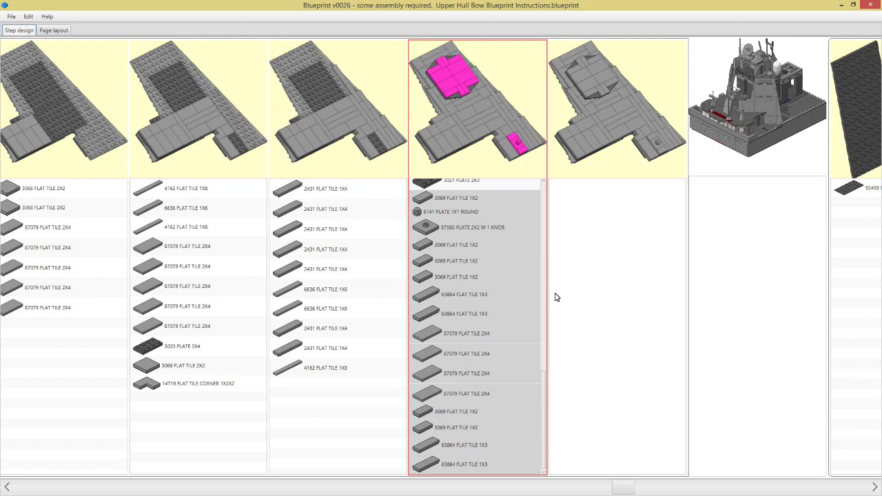
{"action": "left_click", "coordinate": [442, 467]}
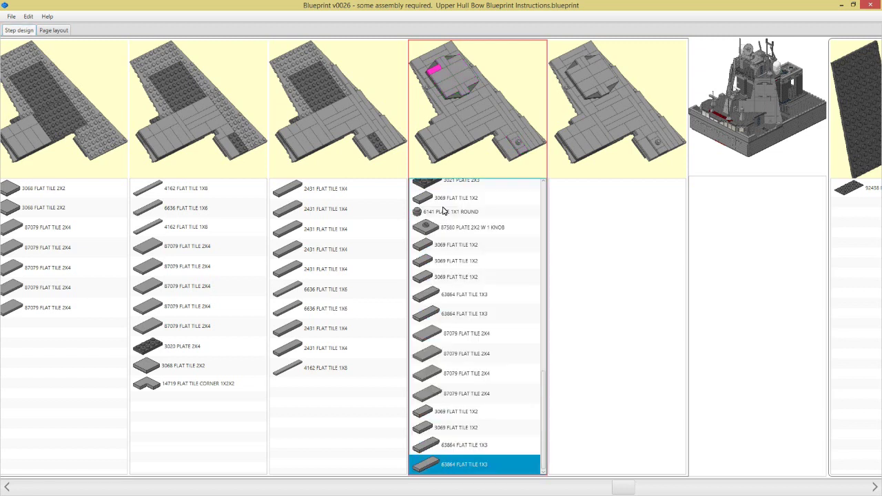
{"action": "left_click", "coordinate": [425, 245], "text": "shift"}
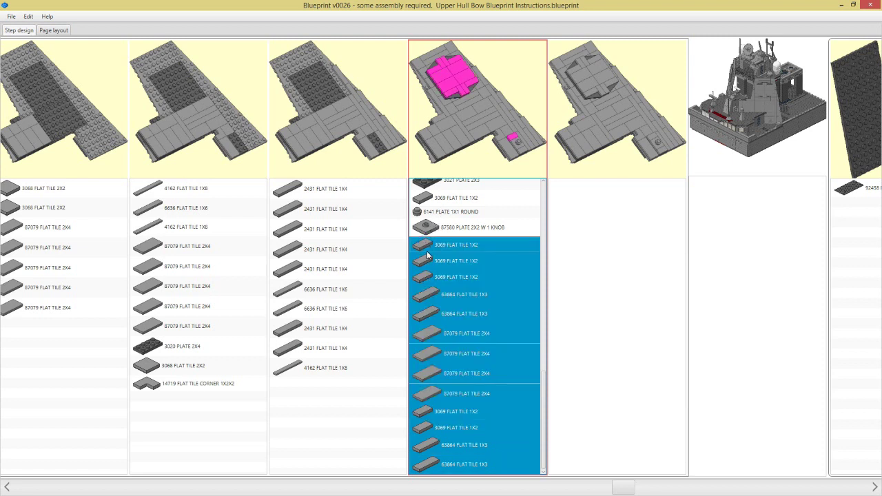
{"action": "left_click", "coordinate": [428, 250], "text": "ctrl"}
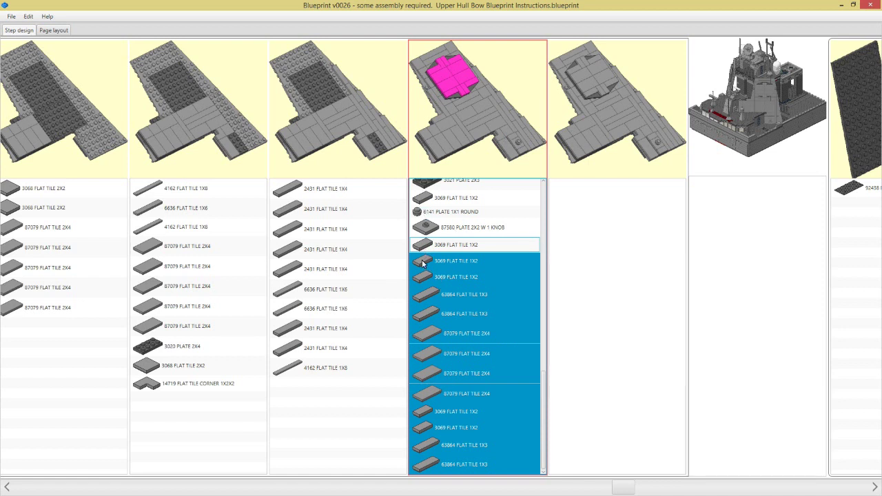
{"action": "left_click_drag", "start_coordinate": [423, 262], "coordinate": [619, 257]}
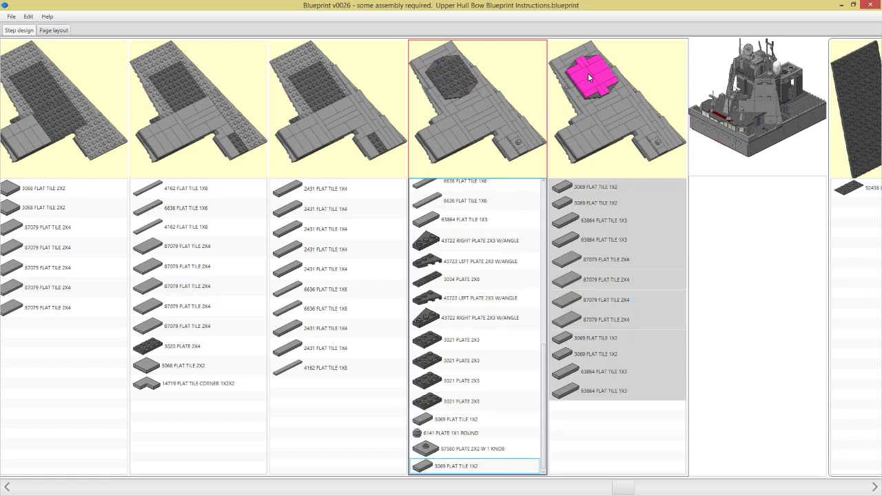
- Move the remaining 3069 1x2 flat tiles into the following step and reselect step four
{"action": "left_click", "coordinate": [655, 138]}
{"action": "left_click", "coordinate": [431, 467]}
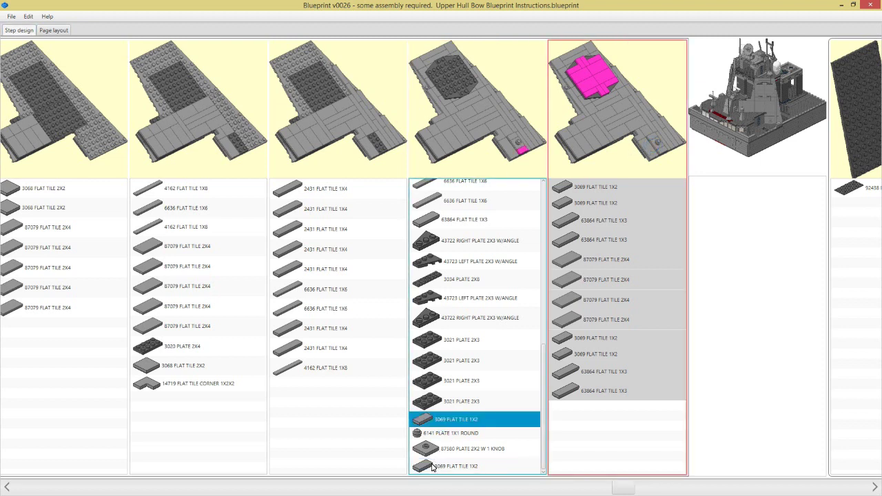
{"action": "left_click", "coordinate": [432, 467], "text": "shift"}
{"action": "mouse_move", "coordinate": [432, 467]}
{"action": "left_mouse_down"}
{"action": "mouse_move", "coordinate": [582, 434]}
{"action": "mouse_move", "coordinate": [558, 104]}
{"action": "left_mouse_up"}
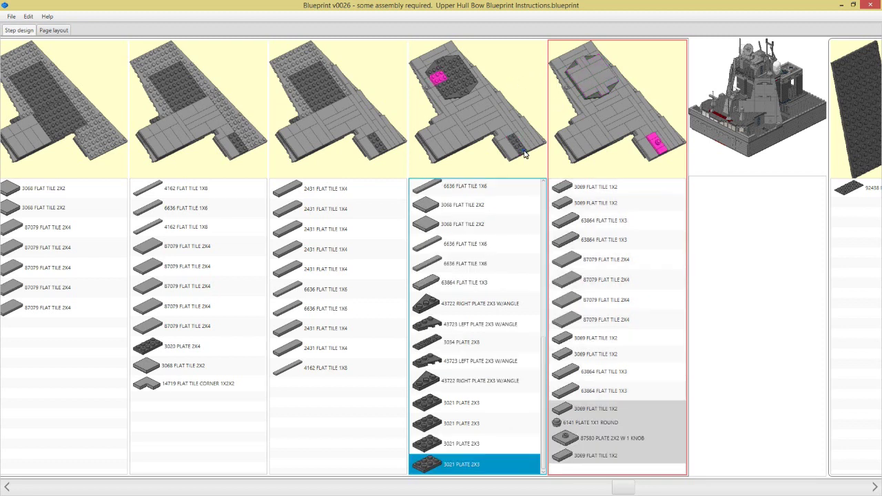
{"action": "left_click", "coordinate": [633, 150]}
{"action": "key", "text": "Left"}
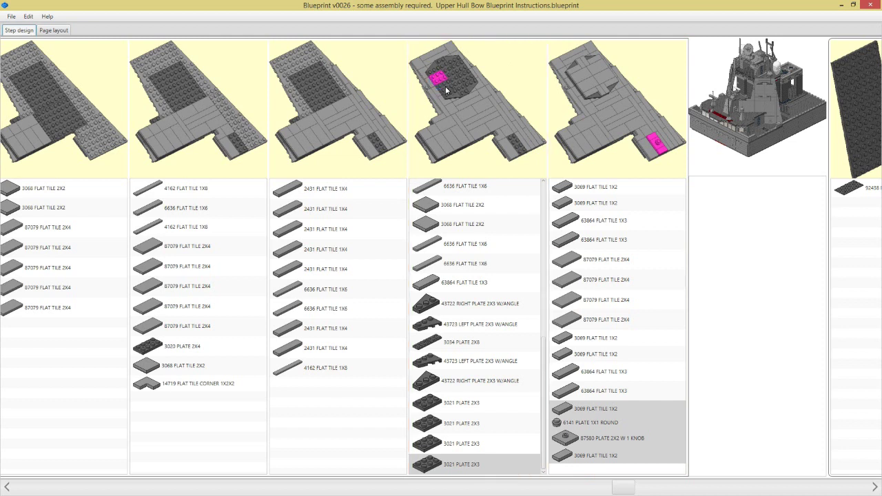
{"action": "right_click", "coordinate": [446, 86]}
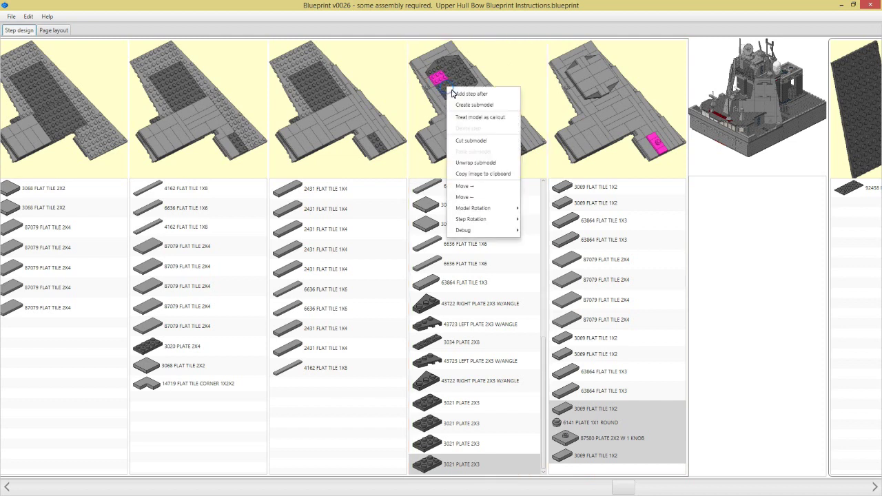
- Add a step after step four holding the 43722 angled plates and 3021 2x3 plates
{"action": "left_click", "coordinate": [453, 89]}
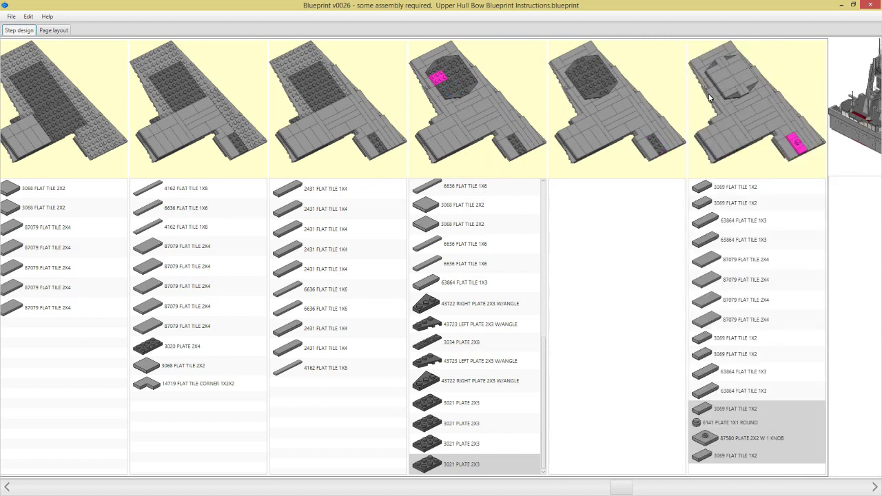
{"action": "left_click", "coordinate": [428, 309], "text": "shift"}
{"action": "left_click_drag", "start_coordinate": [429, 307], "coordinate": [599, 276]}
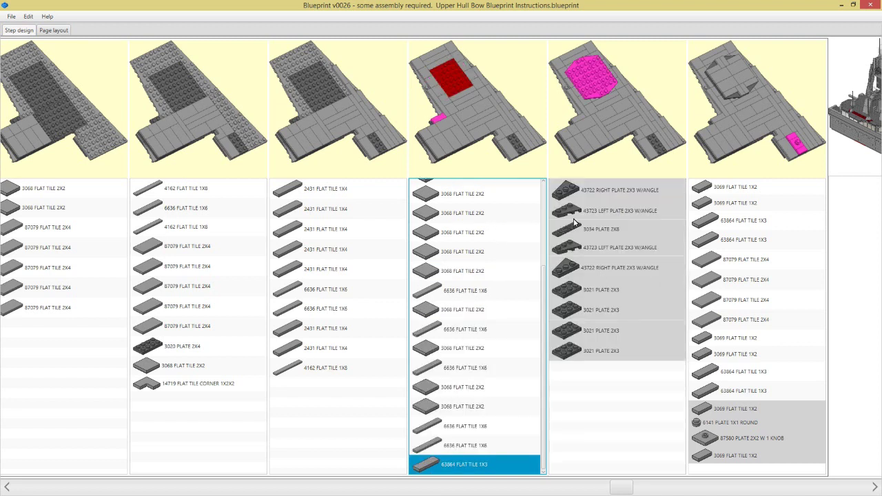
{"action": "left_click", "coordinate": [446, 79]}
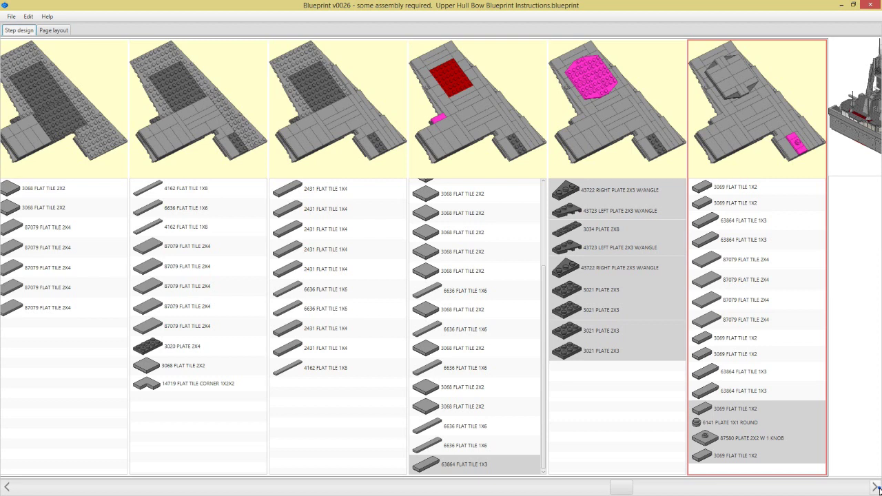
- Scroll to the later steps and add a new step after the full-ship step
{"action": "left_click", "coordinate": [876, 487]}
{"action": "left_click", "coordinate": [876, 487]}
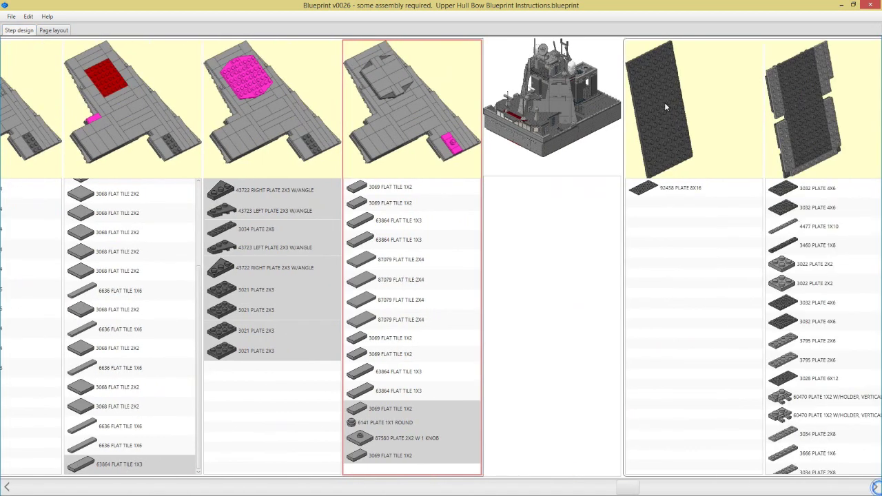
{"action": "right_click", "coordinate": [551, 108]}
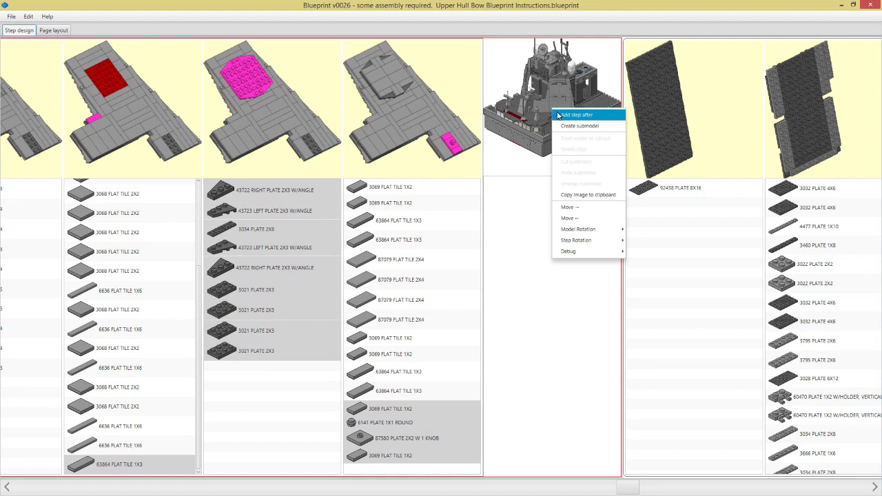
{"action": "left_click", "coordinate": [576, 114]}
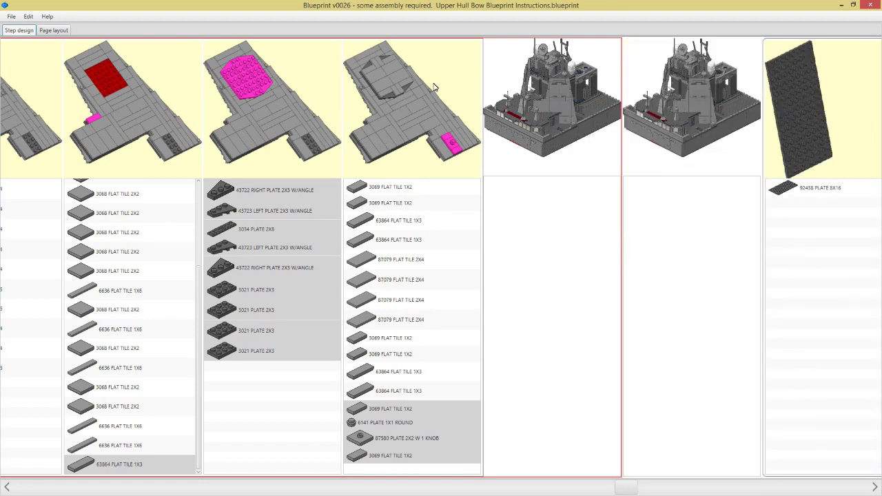
- Check the fourth step and both full-ship steps, leaving the new step's options unchanged
{"action": "left_click", "coordinate": [454, 87]}
{"action": "left_click", "coordinate": [554, 92]}
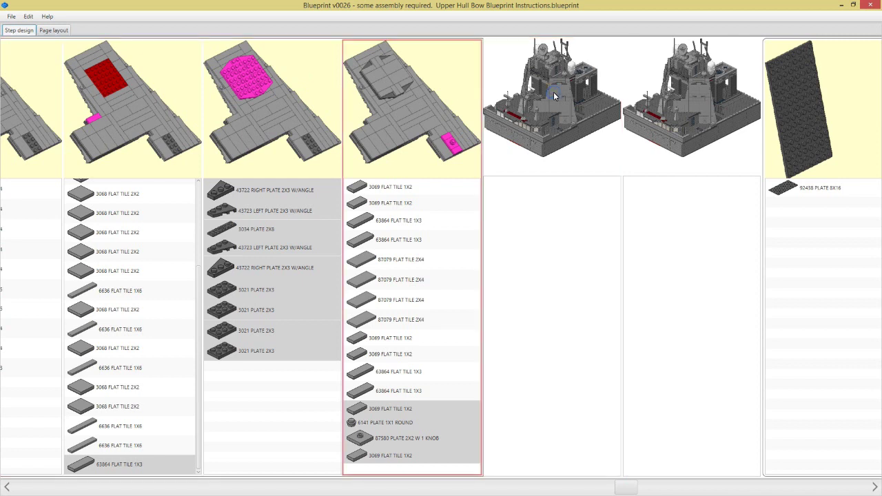
{"action": "left_click", "coordinate": [410, 94]}
{"action": "left_click", "coordinate": [683, 100]}
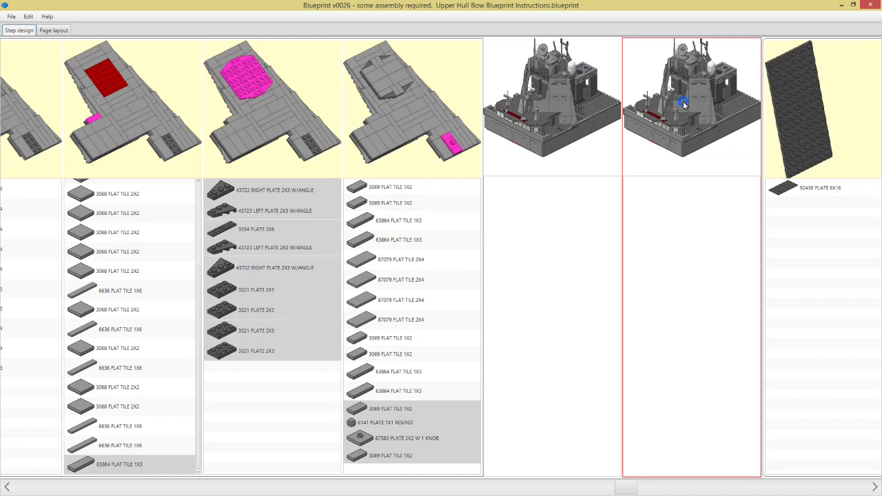
{"action": "right_click", "coordinate": [682, 100]}
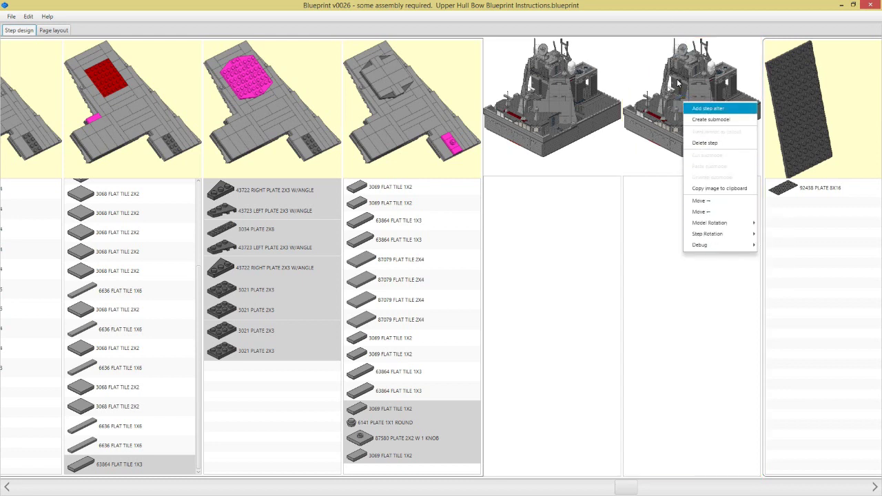
{"action": "key", "text": "Escape"}
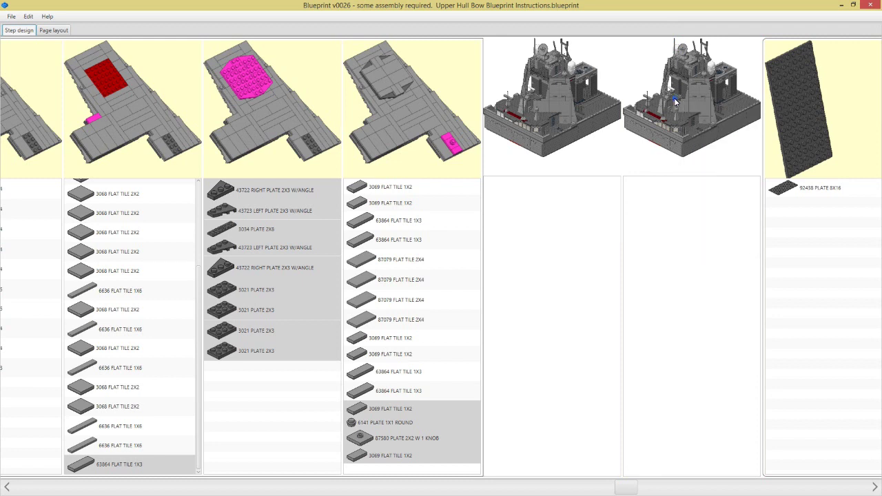
{"action": "left_click", "coordinate": [675, 101]}
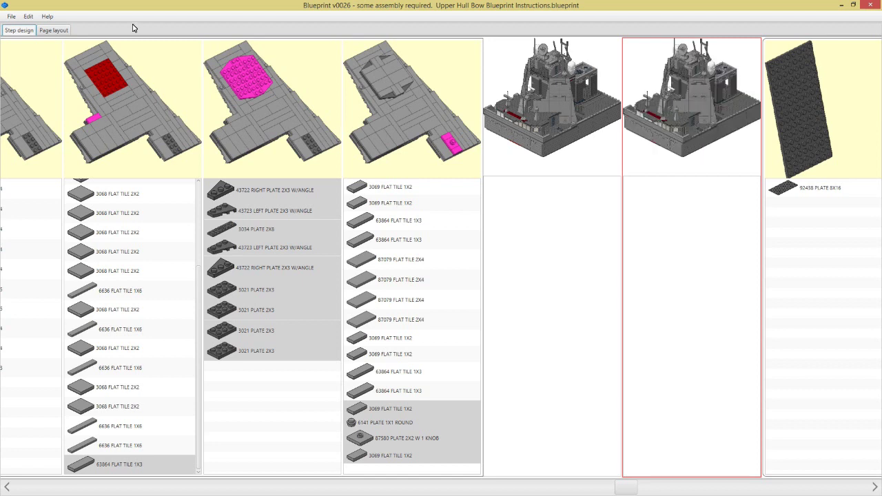
- Regenerate the pages from steps in Page layout and move the rendering console aside
{"action": "left_click", "coordinate": [53, 30]}
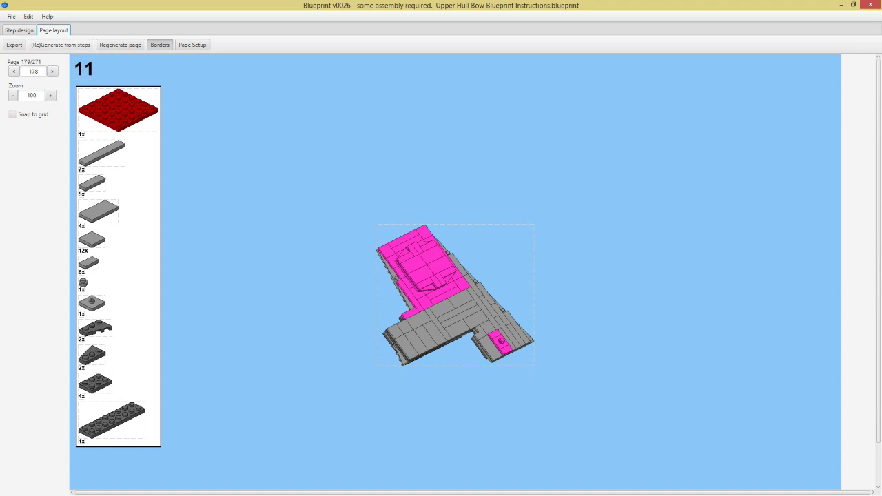
{"action": "left_click", "coordinate": [61, 44]}
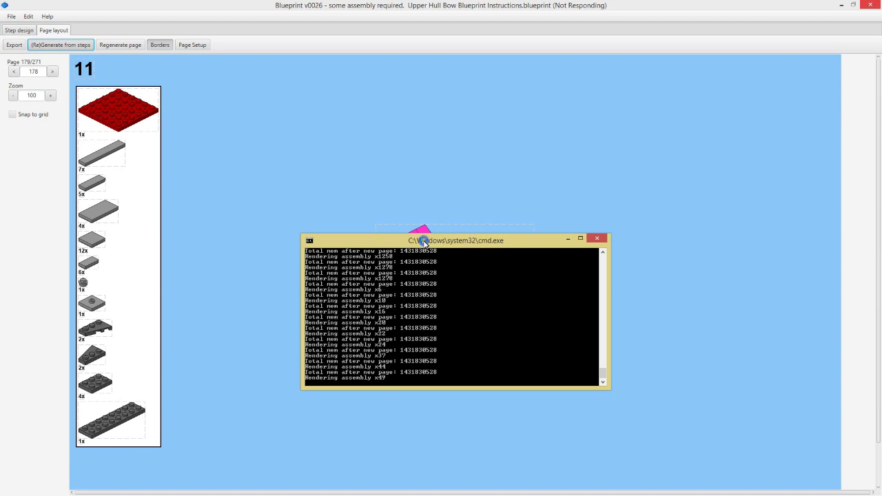
{"action": "left_click_drag", "start_coordinate": [425, 244], "coordinate": [413, 495]}
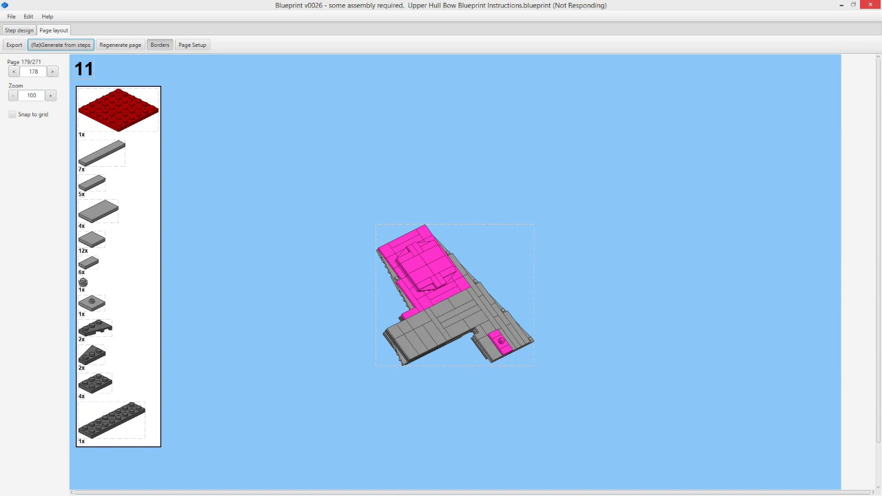
{"action": "key", "text": "alt+Tab"}
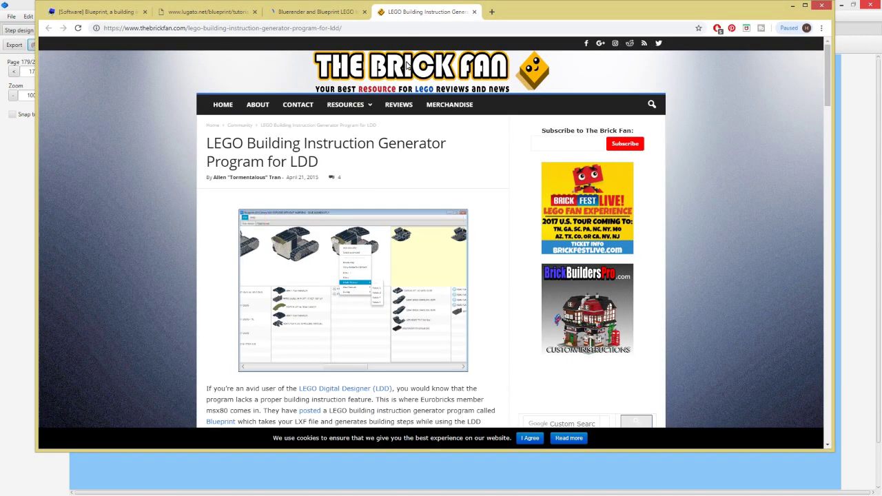
- Scroll through the open browser tab and the Eurobricks Blueprint forum thread
{"action": "left_click", "coordinate": [97, 12]}
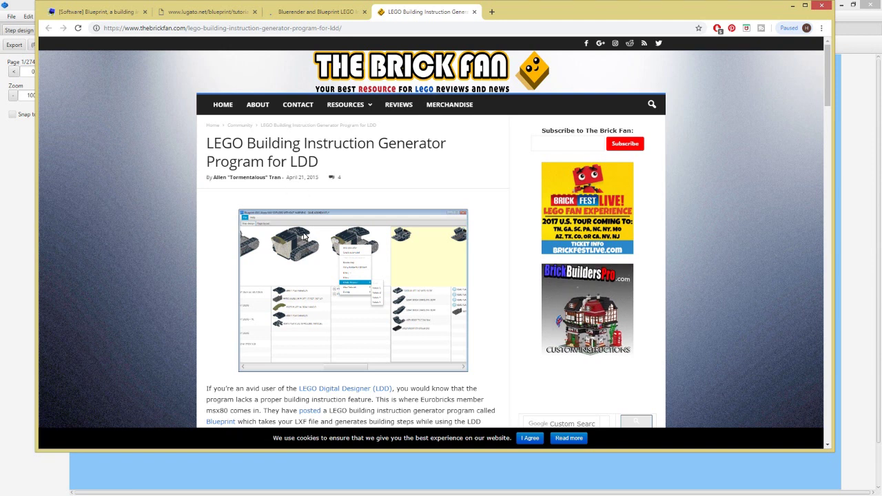
{"action": "scroll", "coordinate": [306, 235], "scroll_direction": "down", "scroll_amount": 3}
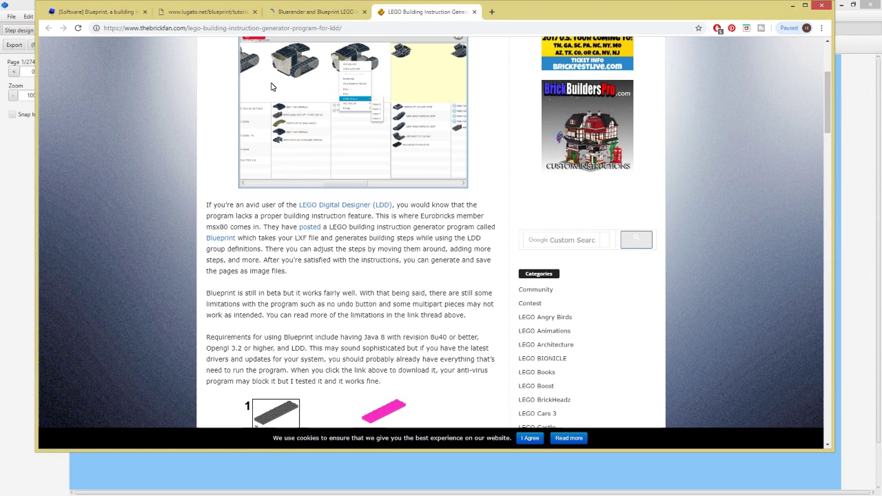
{"action": "left_click", "coordinate": [113, 12]}
{"action": "scroll", "coordinate": [270, 247], "scroll_direction": "down", "scroll_amount": 4}
{"action": "scroll", "coordinate": [206, 262], "scroll_direction": "down", "scroll_amount": 3}
{"action": "scroll", "coordinate": [205, 275], "scroll_direction": "down", "scroll_amount": 2}
{"action": "scroll", "coordinate": [204, 275], "scroll_direction": "down", "scroll_amount": 4}
{"action": "scroll", "coordinate": [204, 275], "scroll_direction": "up", "scroll_amount": 6}
{"action": "scroll", "coordinate": [204, 275], "scroll_direction": "up", "scroll_amount": 7}
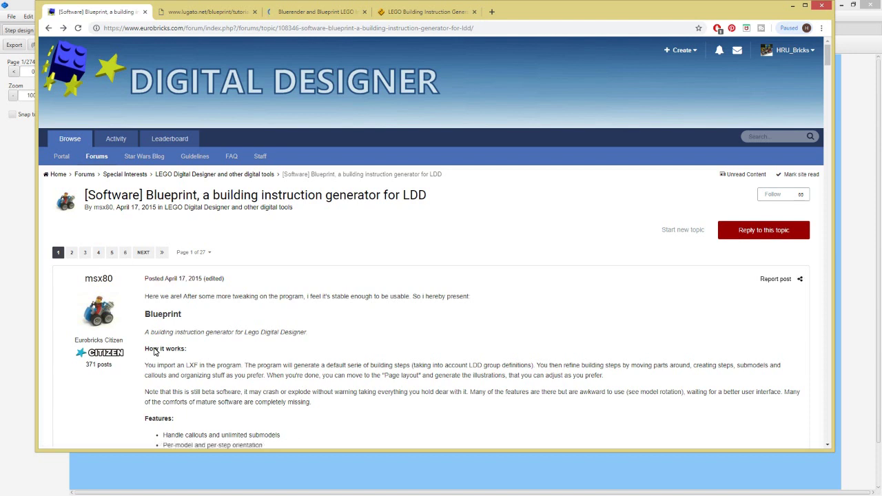
- Read the lugato.net Blueprint tutorial, view the Bluerender wiki, and minimize Chrome
{"action": "left_click", "coordinate": [171, 13]}
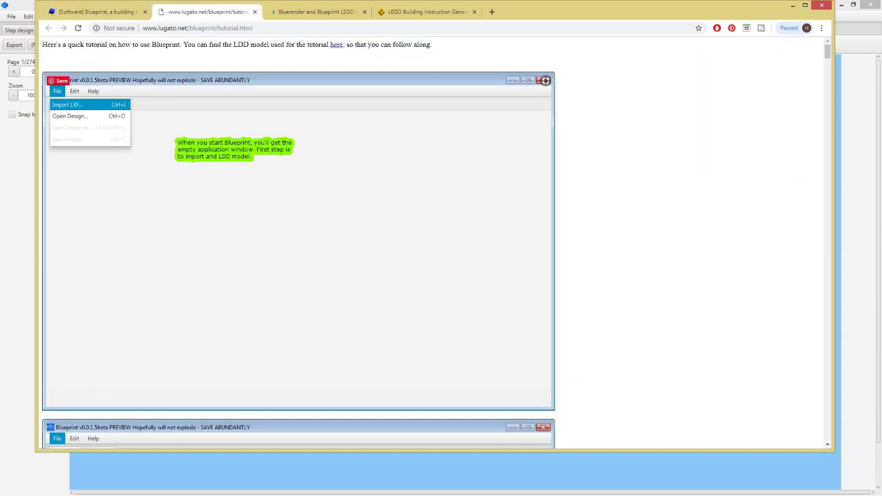
{"action": "scroll", "coordinate": [186, 122], "scroll_direction": "down", "scroll_amount": 3}
{"action": "scroll", "coordinate": [244, 194], "scroll_direction": "down", "scroll_amount": 4}
{"action": "scroll", "coordinate": [220, 166], "scroll_direction": "down", "scroll_amount": 2}
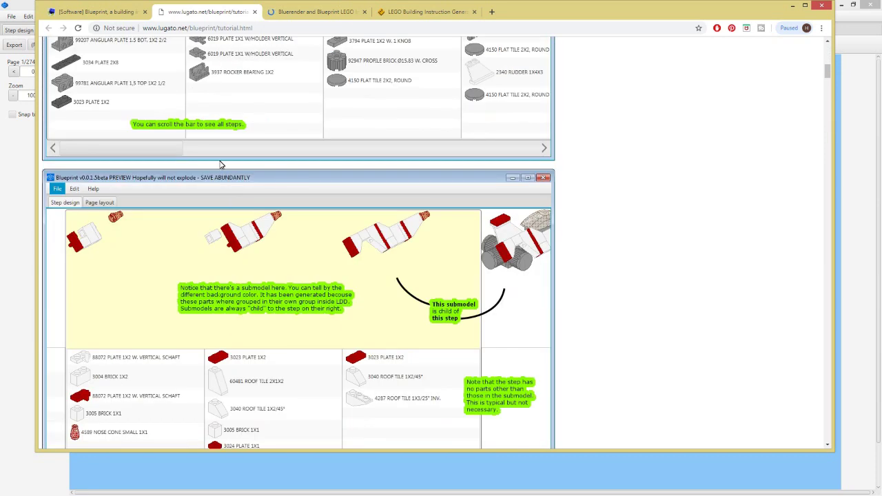
{"action": "scroll", "coordinate": [288, 195], "scroll_direction": "up", "scroll_amount": 4}
{"action": "scroll", "coordinate": [287, 195], "scroll_direction": "up", "scroll_amount": 1}
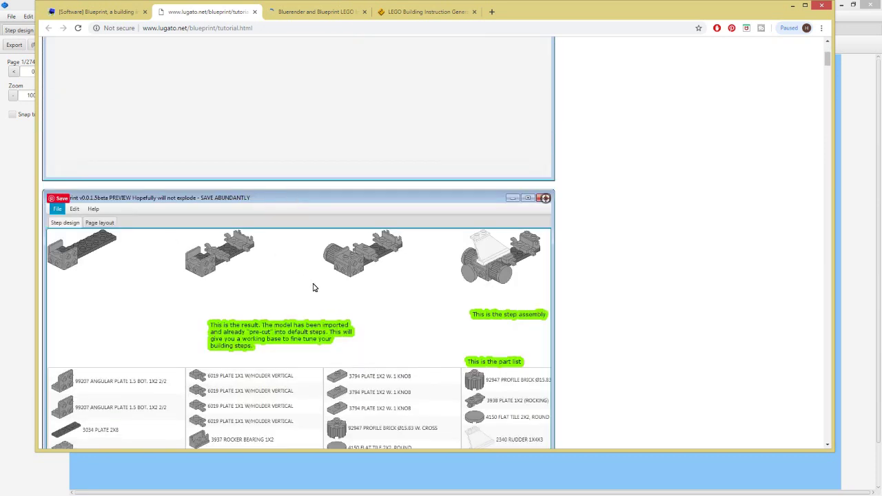
{"action": "scroll", "coordinate": [275, 282], "scroll_direction": "down", "scroll_amount": 3}
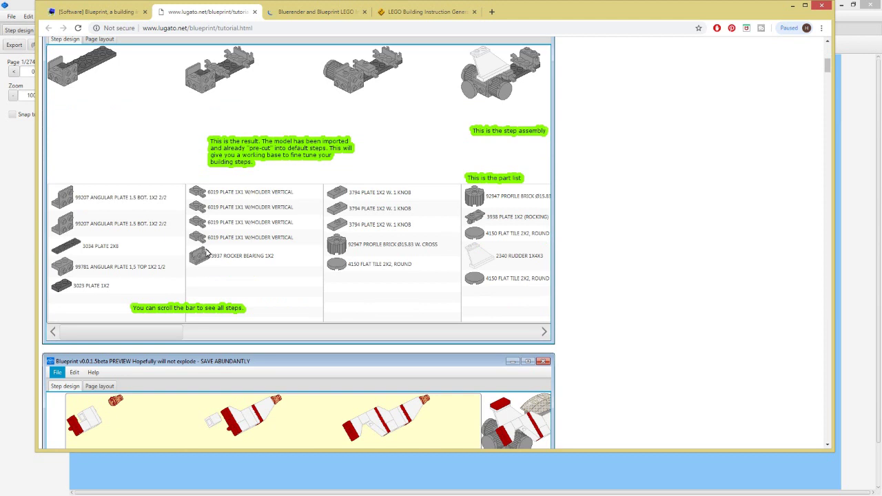
{"action": "scroll", "coordinate": [337, 272], "scroll_direction": "down", "scroll_amount": 3}
{"action": "scroll", "coordinate": [276, 281], "scroll_direction": "down", "scroll_amount": 3}
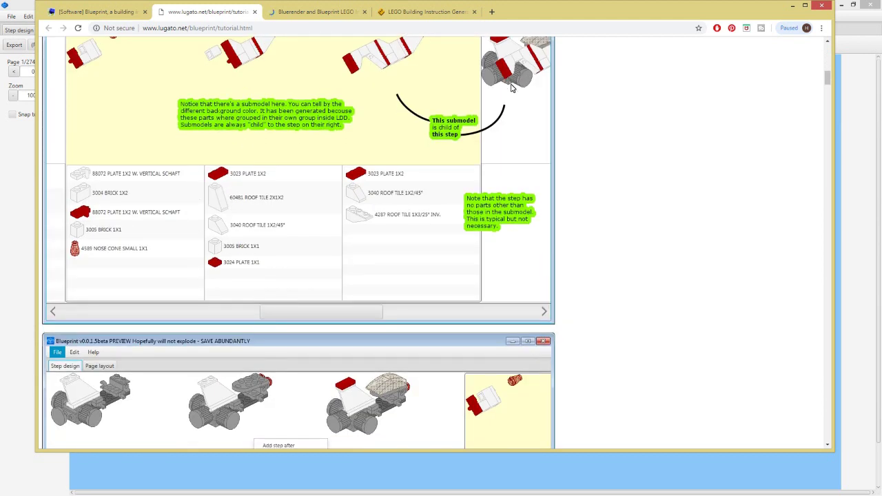
{"action": "scroll", "coordinate": [482, 83], "scroll_direction": "down", "scroll_amount": 6}
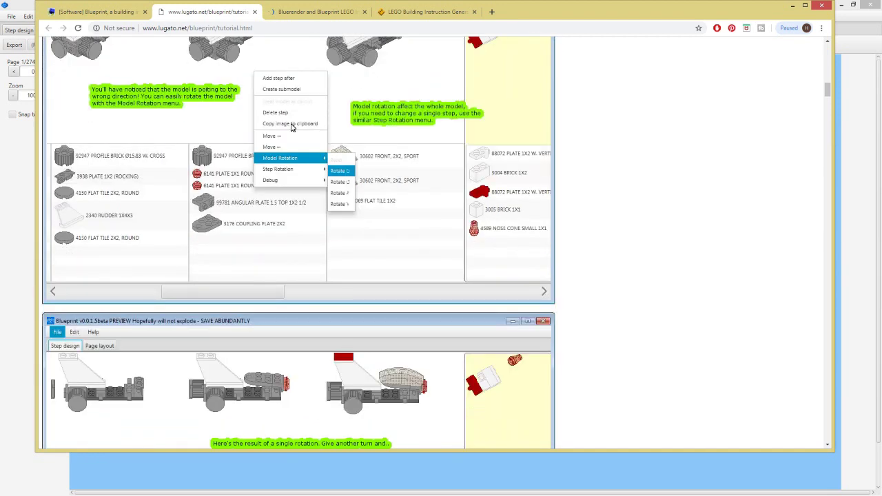
{"action": "scroll", "coordinate": [262, 104], "scroll_direction": "down", "scroll_amount": 3}
{"action": "scroll", "coordinate": [250, 115], "scroll_direction": "up", "scroll_amount": 5}
{"action": "scroll", "coordinate": [250, 114], "scroll_direction": "up", "scroll_amount": 5}
{"action": "scroll", "coordinate": [250, 114], "scroll_direction": "up", "scroll_amount": 5}
{"action": "left_click", "coordinate": [302, 13]}
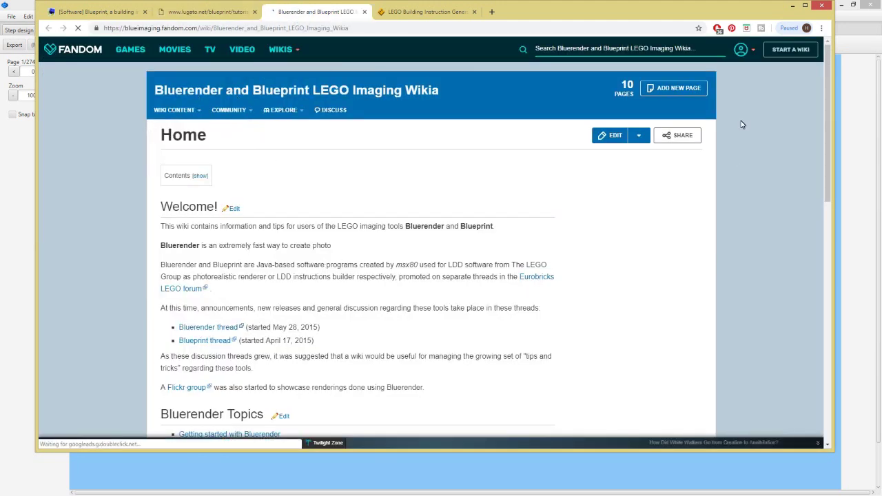
{"action": "left_click", "coordinate": [793, 6]}
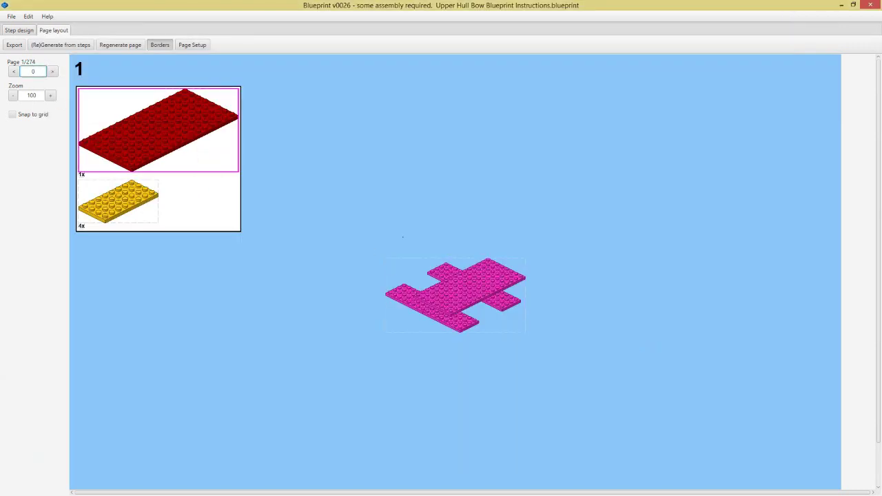
- Jump to page 178, page forward to step 53, and reposition the full-ship picture
{"action": "type", "text": "1"}
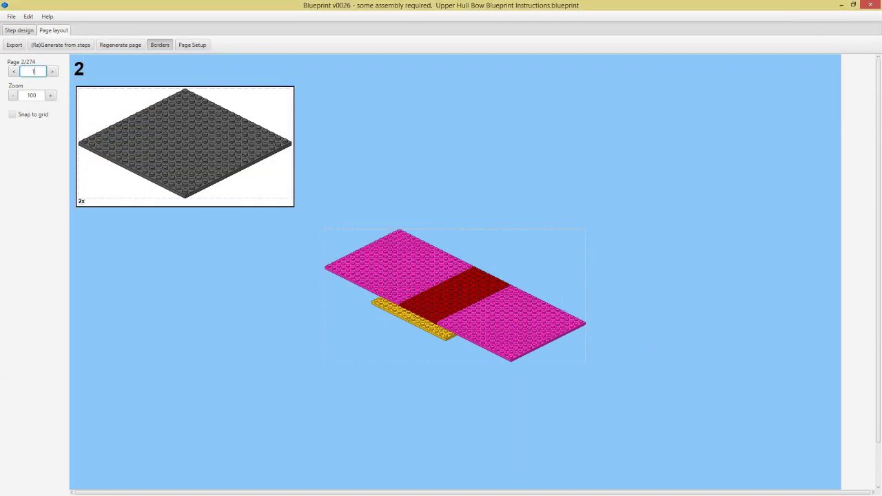
{"action": "type", "text": "78"}
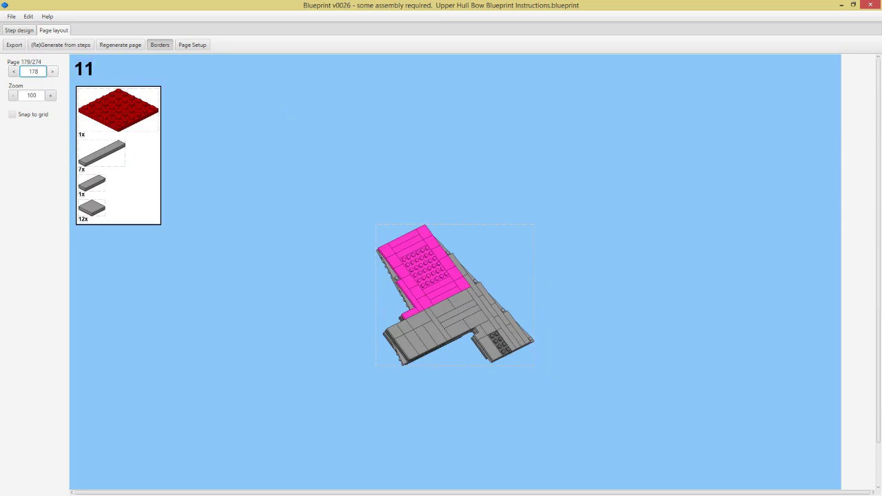
{"action": "left_click", "coordinate": [53, 71]}
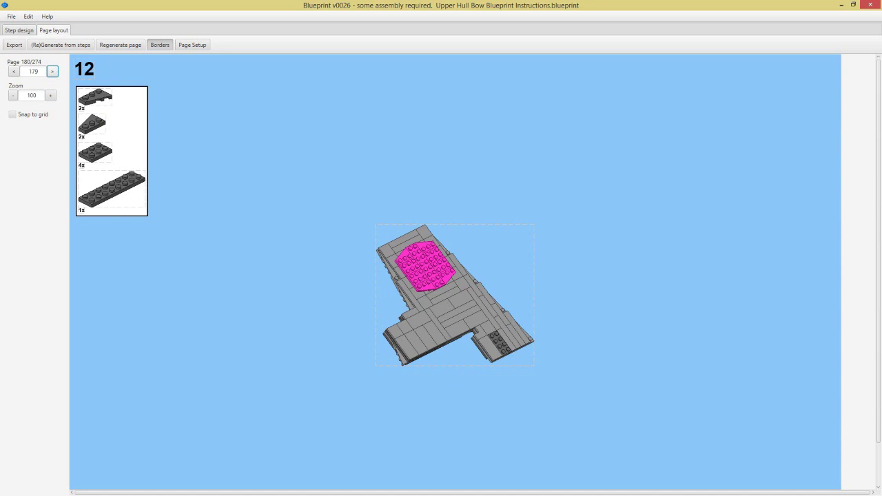
{"action": "left_click", "coordinate": [52, 71]}
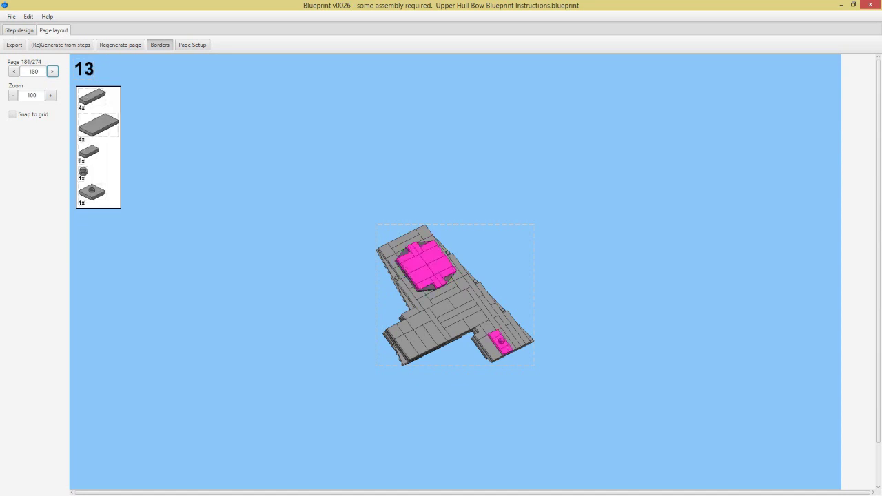
{"action": "left_click", "coordinate": [52, 71]}
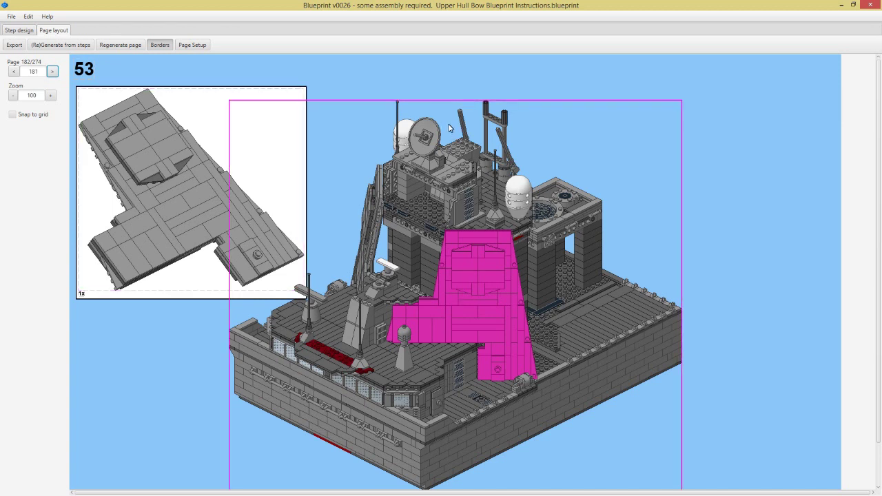
{"action": "mouse_move", "coordinate": [446, 174]}
{"action": "left_mouse_down"}
{"action": "mouse_move", "coordinate": [565, 162]}
{"action": "mouse_move", "coordinate": [549, 160]}
{"action": "left_mouse_up"}
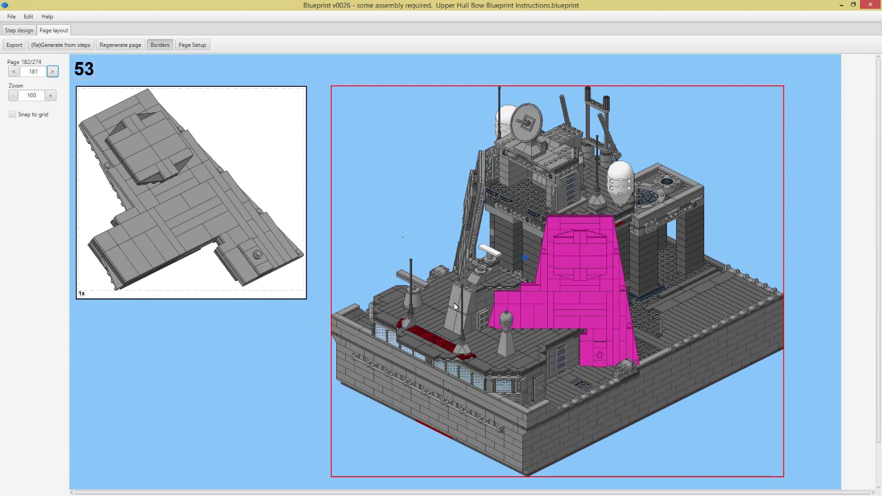
{"action": "left_click_drag", "start_coordinate": [528, 266], "coordinate": [441, 322]}
{"action": "left_click_drag", "start_coordinate": [468, 358], "coordinate": [547, 304]}
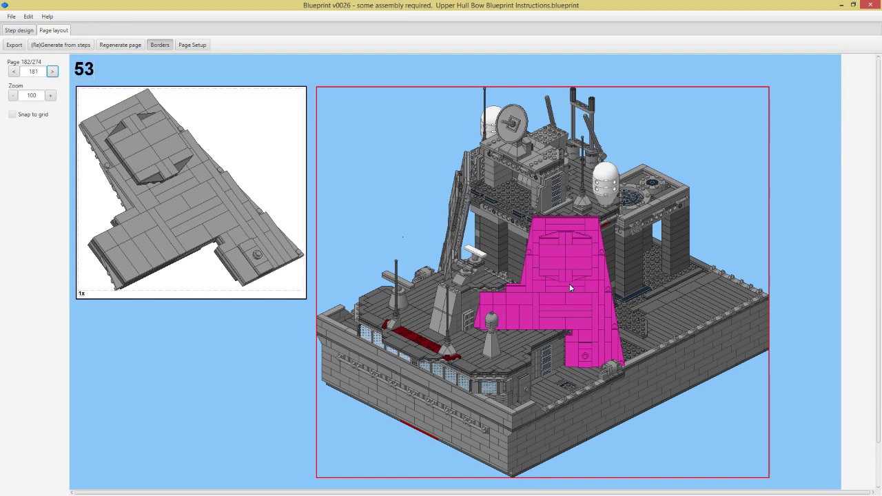
- Page between the step 53 and step 54 pages, selecting step 53's model image
{"action": "left_click", "coordinate": [53, 71]}
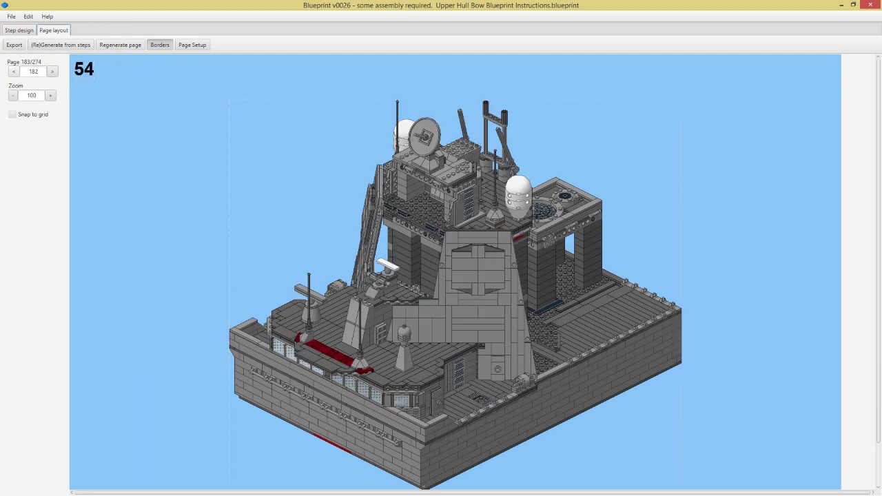
{"action": "left_click", "coordinate": [13, 71]}
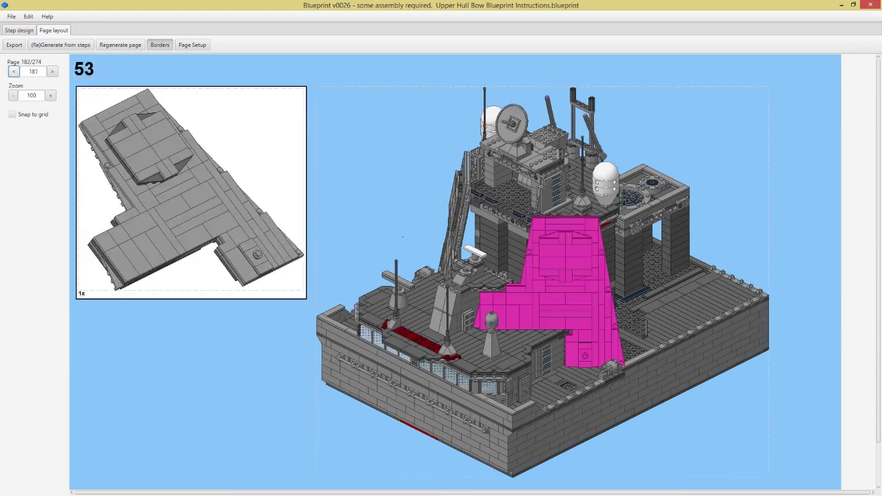
{"action": "left_click", "coordinate": [255, 209]}
{"action": "left_click", "coordinate": [574, 298]}
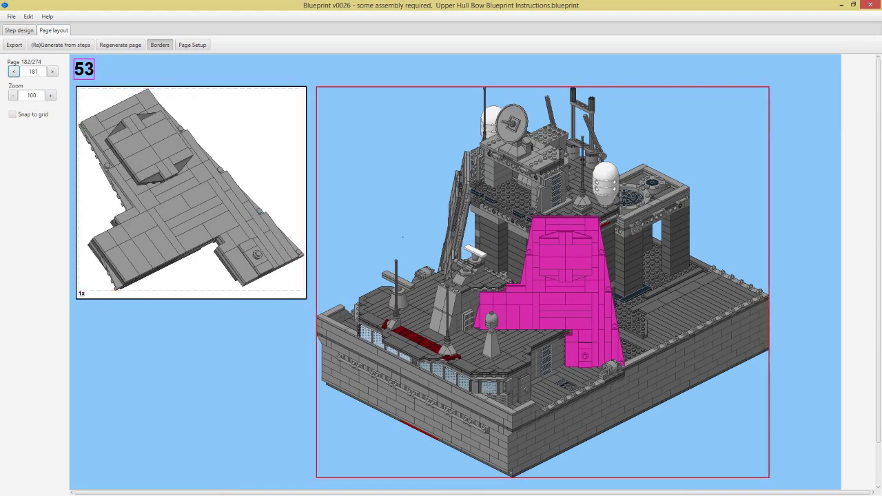
{"action": "left_click", "coordinate": [53, 71]}
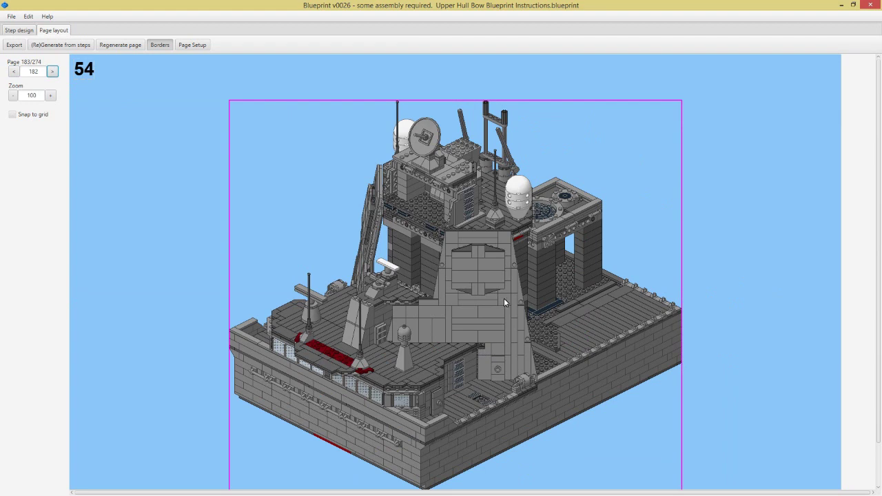
{"action": "left_click", "coordinate": [52, 71]}
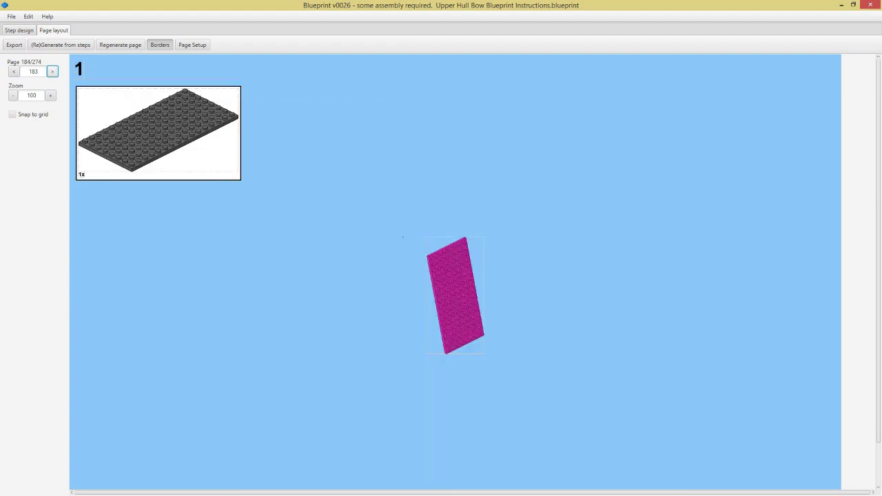
- Page back to step 1, then forward through steps 2–6, selecting the step 5 model image
{"action": "left_click", "coordinate": [13, 71]}
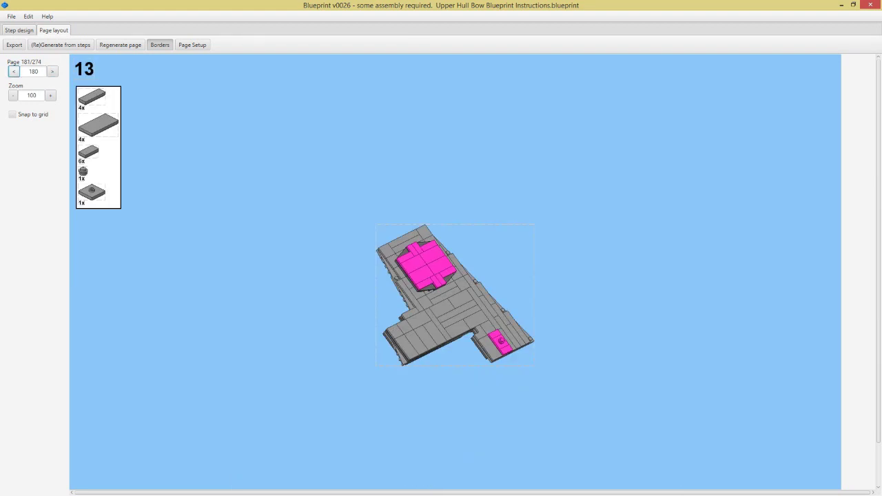
{"action": "left_click", "coordinate": [13, 71]}
{"action": "left_click", "coordinate": [13, 71]}
{"action": "left_click", "coordinate": [13, 71]}
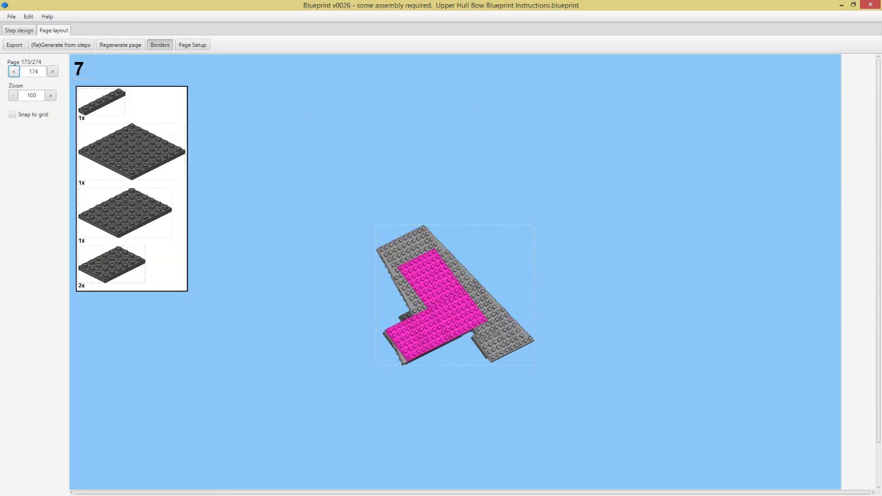
{"action": "left_click", "coordinate": [13, 71]}
{"action": "left_click", "coordinate": [13, 71]}
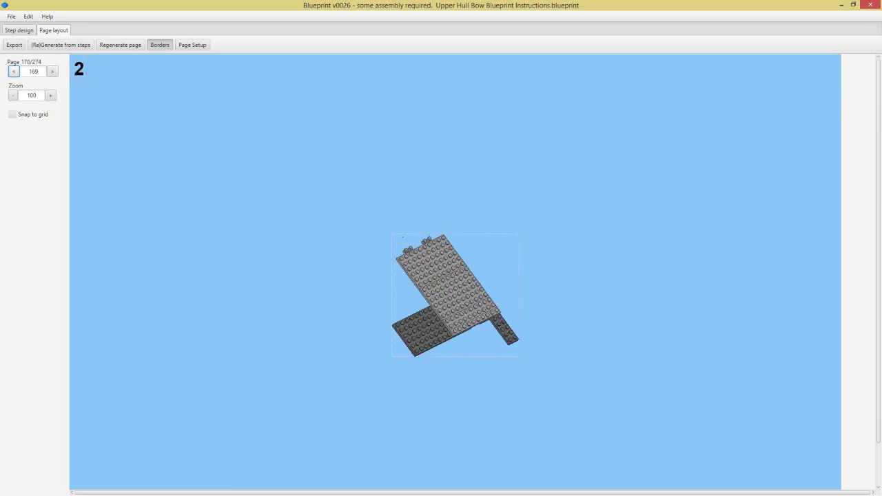
{"action": "left_click", "coordinate": [14, 71]}
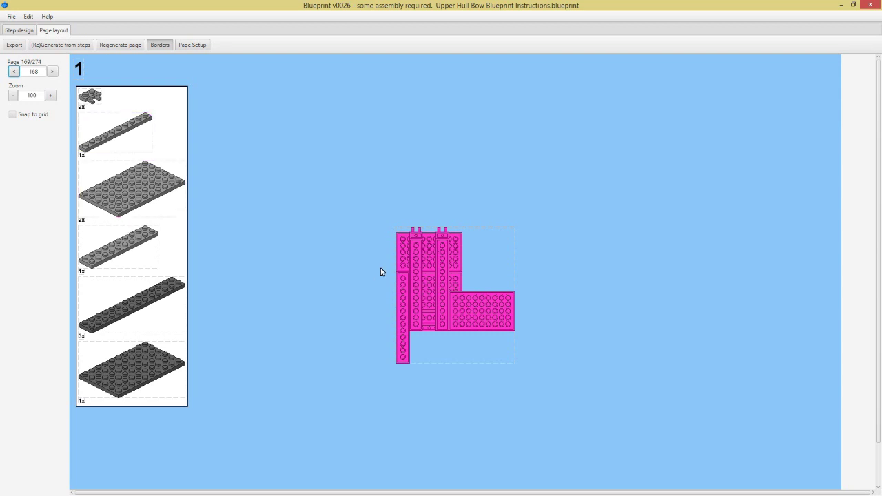
{"action": "left_click", "coordinate": [52, 71]}
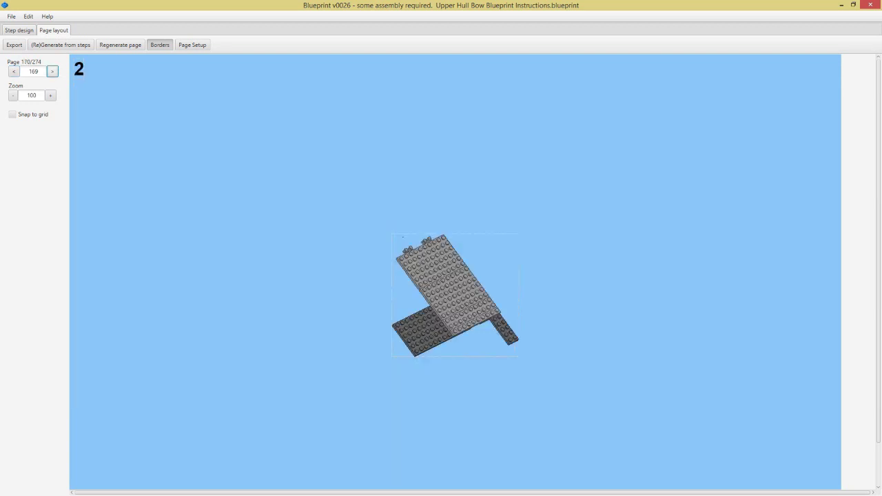
{"action": "left_click", "coordinate": [52, 71]}
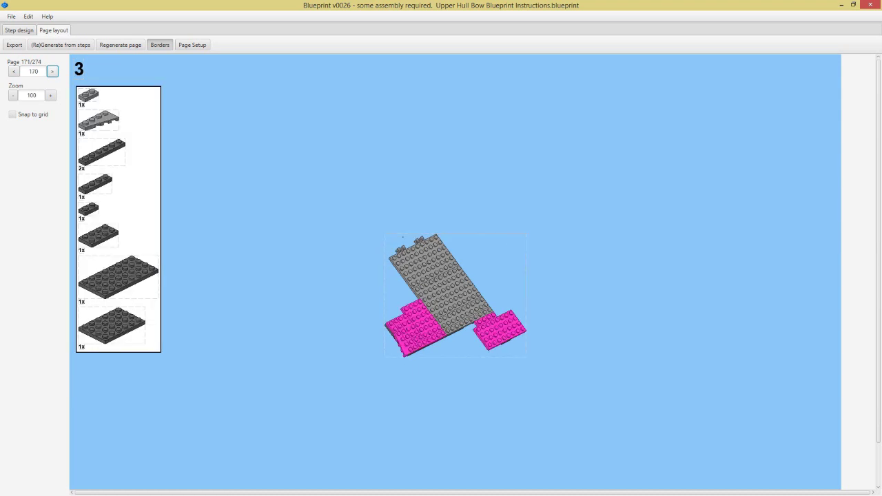
{"action": "left_click", "coordinate": [53, 71]}
{"action": "left_click", "coordinate": [52, 71]}
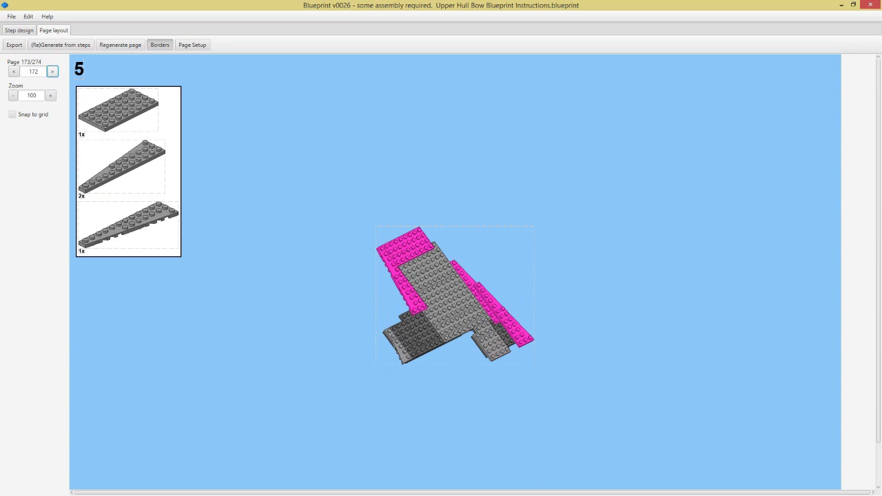
{"action": "left_click", "coordinate": [53, 71]}
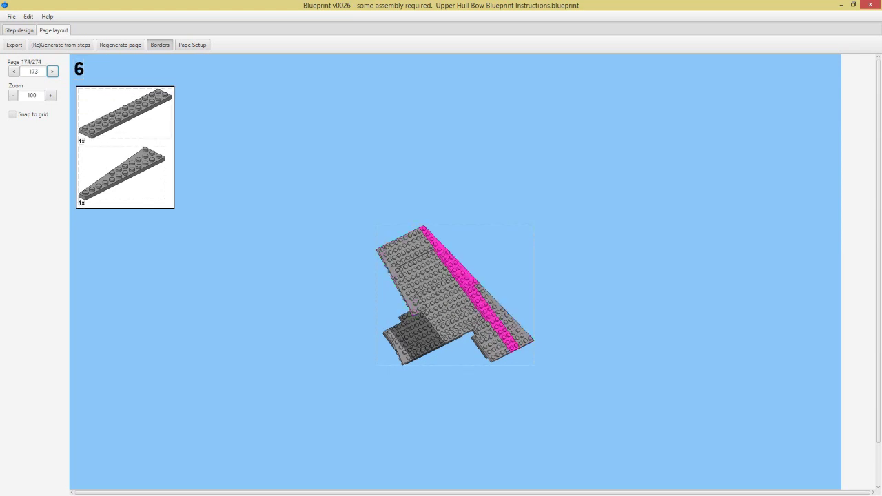
{"action": "left_click", "coordinate": [13, 71]}
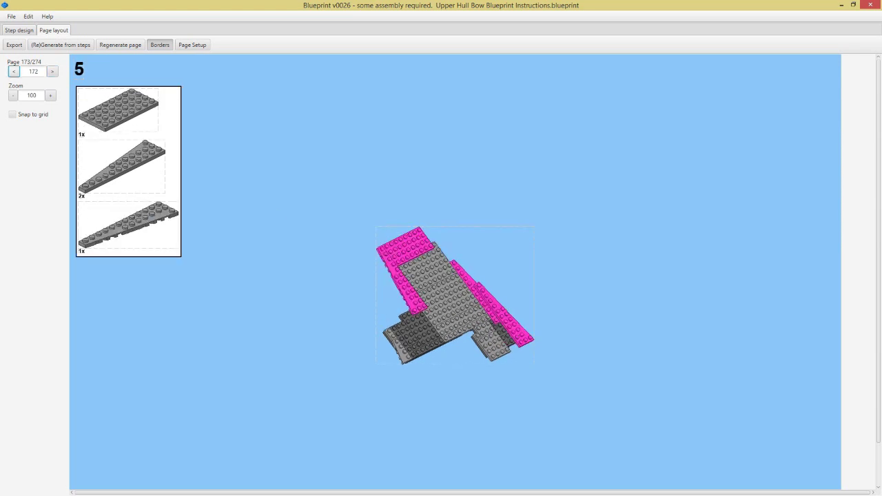
{"action": "left_click", "coordinate": [501, 311]}
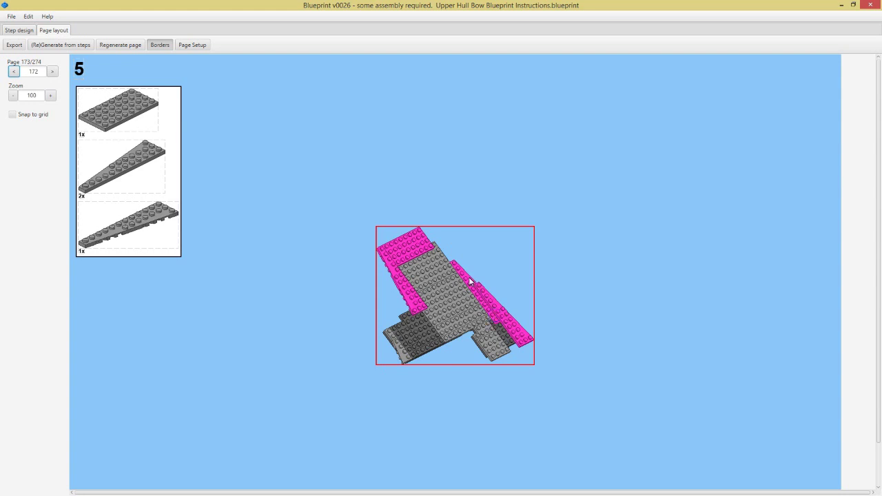
- Page forward to step 54, raise its model image slightly, and return to step design
{"action": "left_click", "coordinate": [53, 71]}
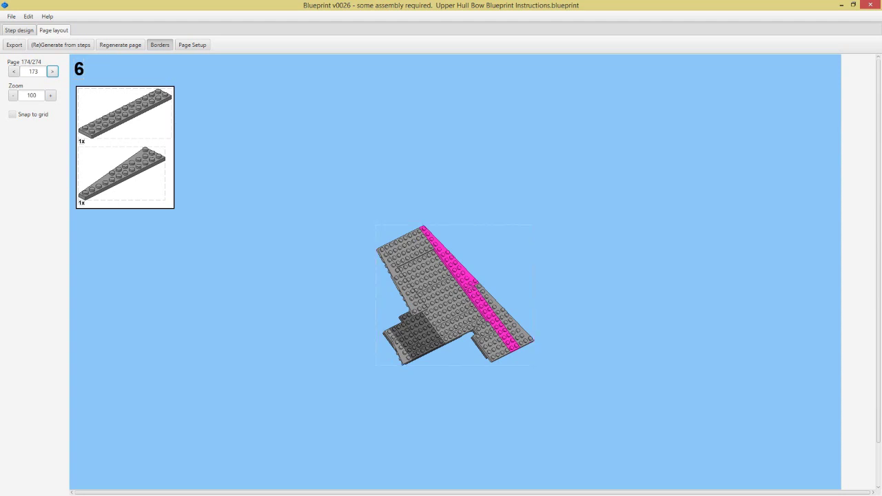
{"action": "key", "text": "space"}
{"action": "key", "text": "space"}
{"action": "key", "text": "space"}
{"action": "key", "text": "space"}
{"action": "key", "text": "space"}
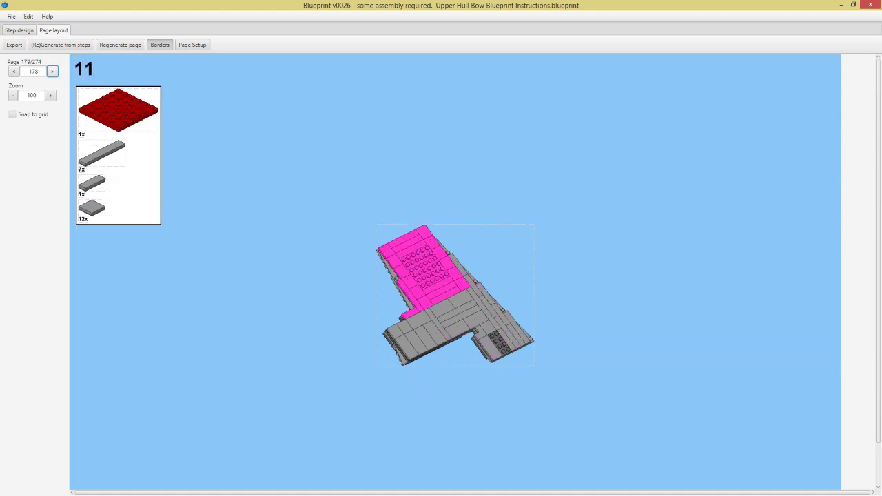
{"action": "key", "text": "space"}
{"action": "key", "text": "space"}
{"action": "key", "text": "space"}
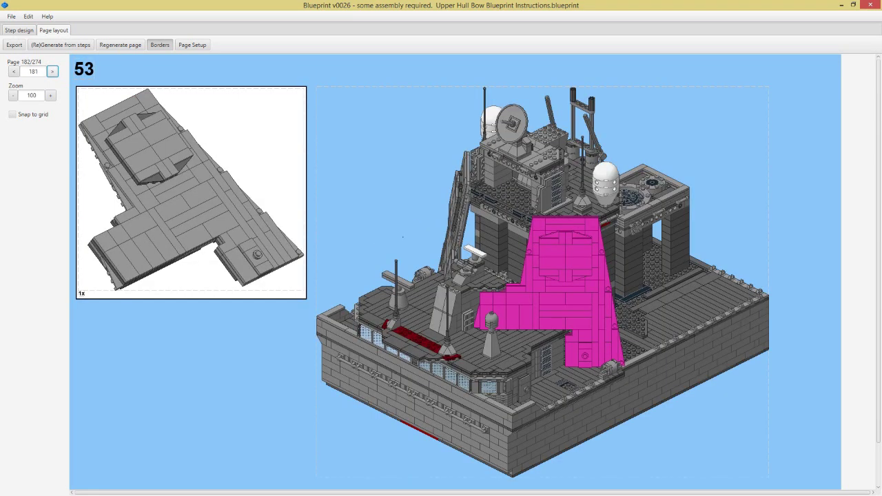
{"action": "key", "text": "space"}
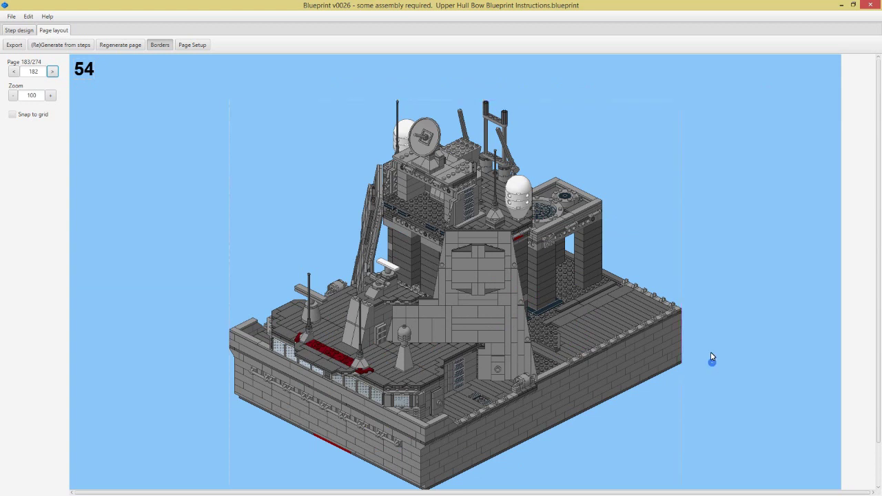
{"action": "left_click_drag", "start_coordinate": [484, 362], "coordinate": [480, 339]}
{"action": "key", "text": "ctrl+Tab"}
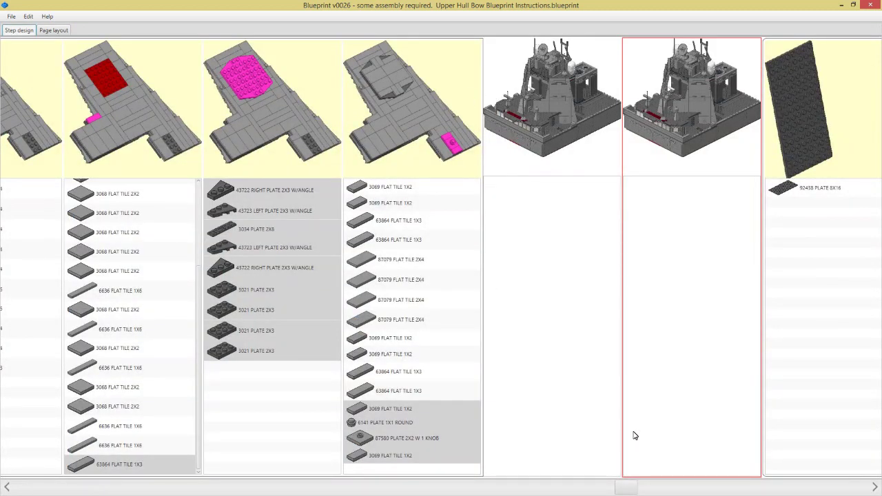
- Scroll the step design list, then scroll-zoom around the 1.jpg destroyer render
{"action": "left_click_drag", "start_coordinate": [624, 491], "coordinate": [387, 487]}
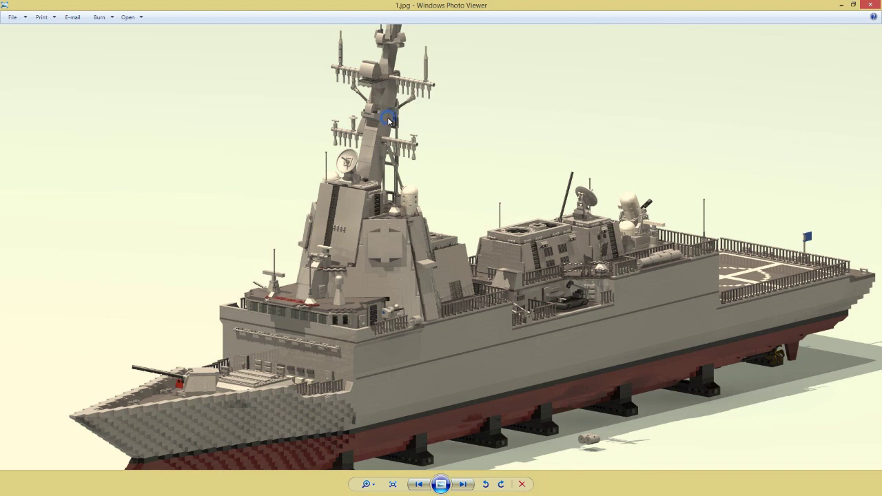
{"action": "scroll", "coordinate": [449, 175], "scroll_direction": "up", "scroll_amount": 1}
{"action": "scroll", "coordinate": [460, 207], "scroll_direction": "up", "scroll_amount": 1}
{"action": "scroll", "coordinate": [455, 172], "scroll_direction": "down", "scroll_amount": 2}
{"action": "scroll", "coordinate": [413, 103], "scroll_direction": "down", "scroll_amount": 2}
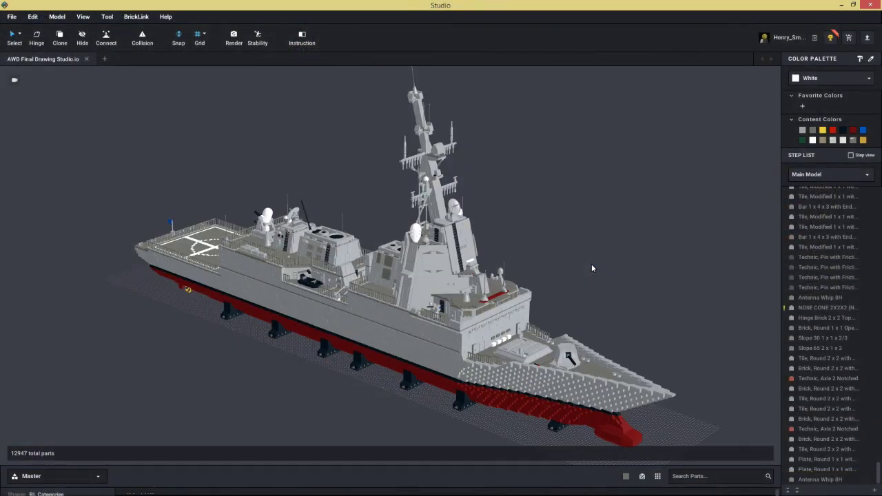
- Orbit the finished destroyer from bow-on to slightly tilted angles, then round to its other side
{"action": "right_click_drag", "start_coordinate": [591, 264], "coordinate": [390, 263]}
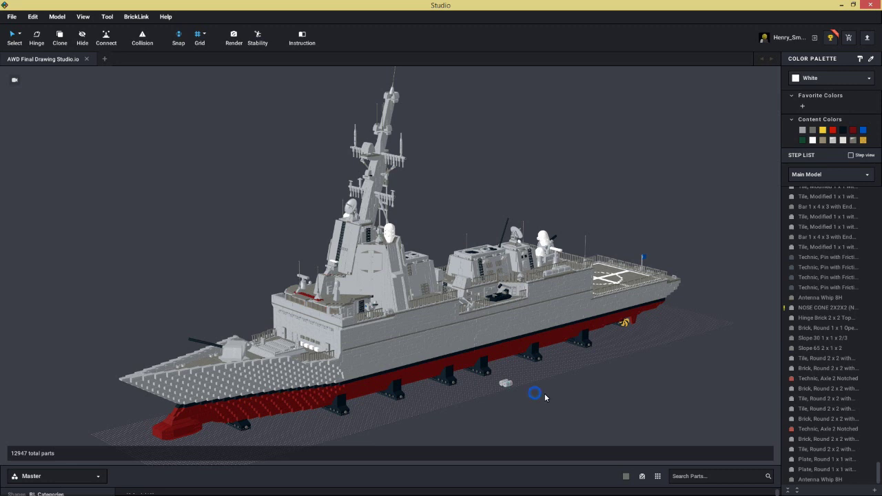
{"action": "right_click_drag", "start_coordinate": [544, 394], "coordinate": [552, 391]}
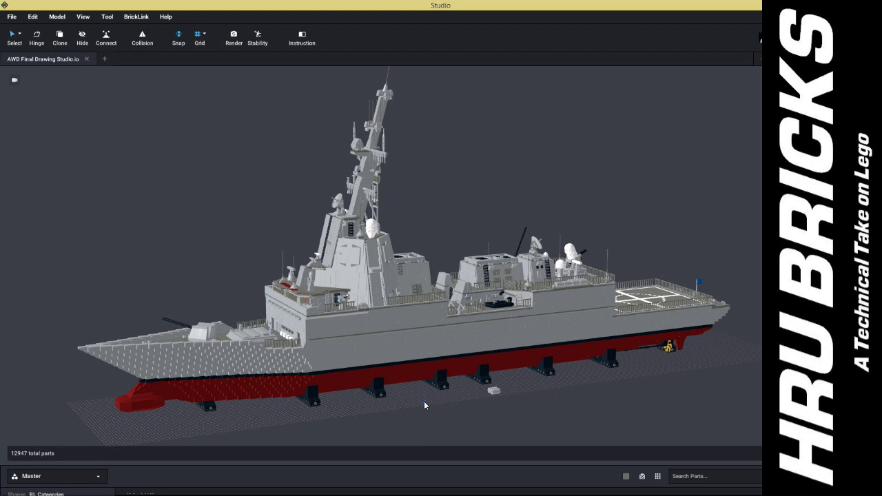
{"action": "right_click_drag", "start_coordinate": [423, 411], "coordinate": [427, 406]}
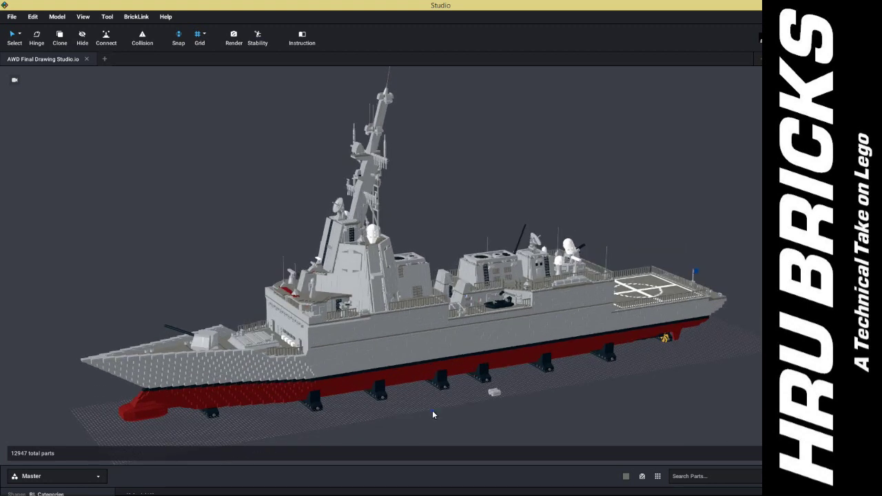
{"action": "mouse_move", "coordinate": [432, 410]}
{"action": "right_mouse_down"}
{"action": "mouse_move", "coordinate": [500, 411]}
{"action": "mouse_move", "coordinate": [484, 419]}
{"action": "right_mouse_up"}
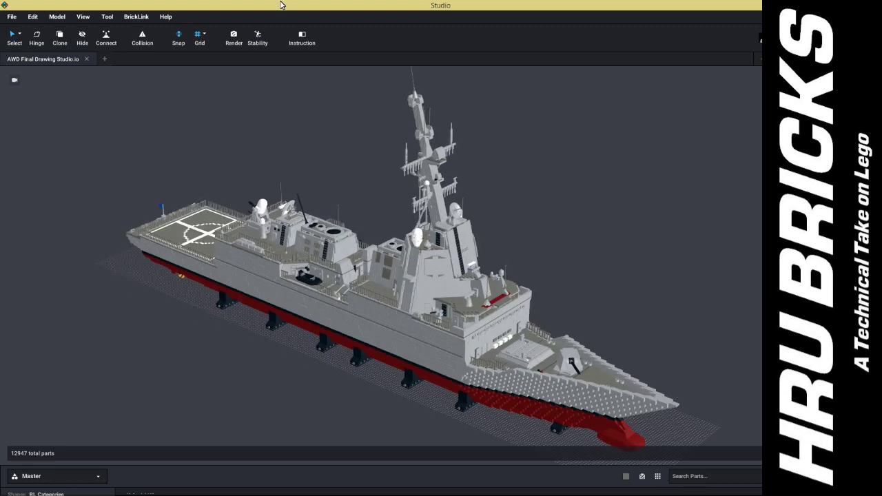